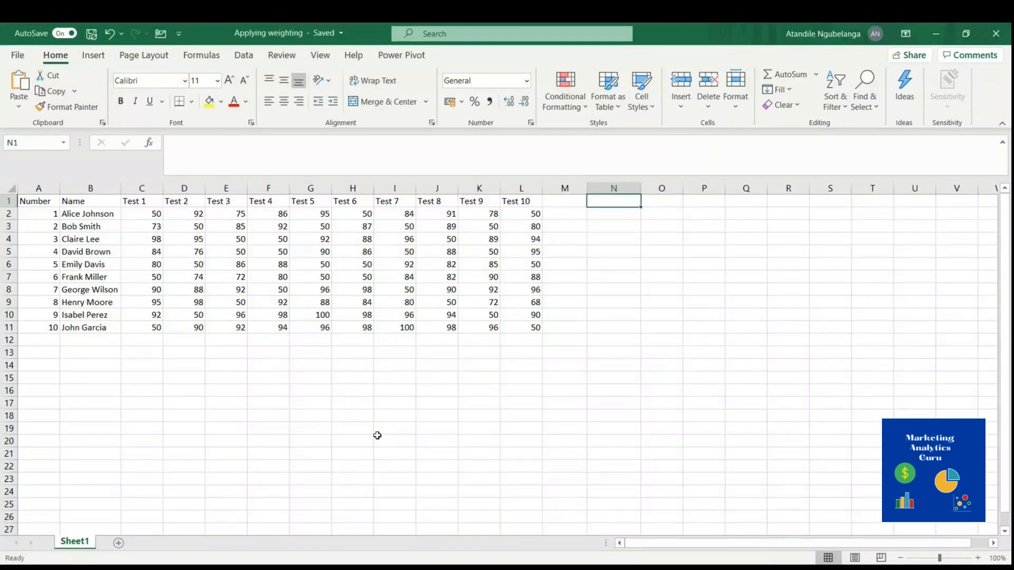
Add the column headings "Final Mark" in M1 and "% Final Mark" in N1.
left_click(232, 443)
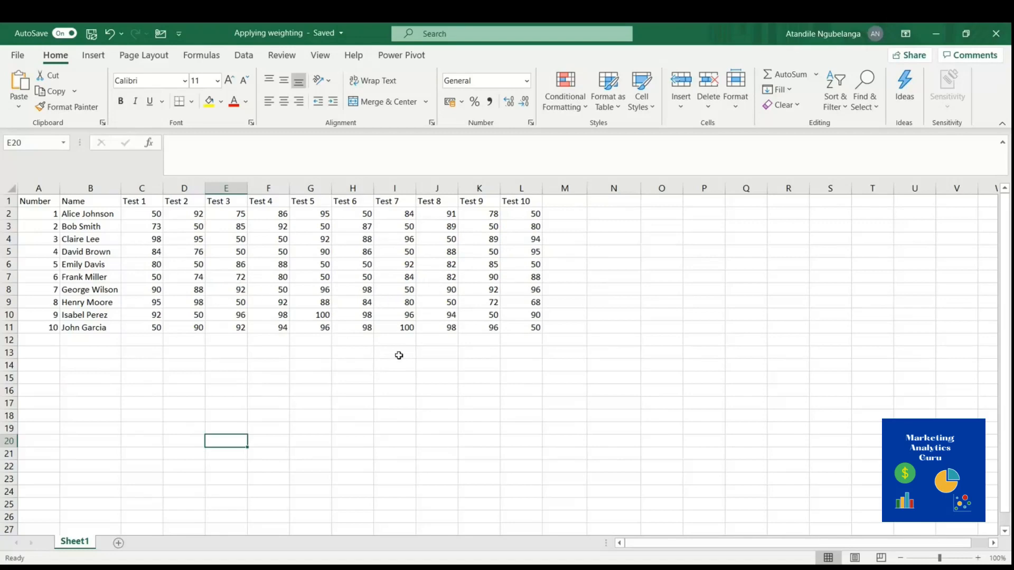
left_click(563, 203)
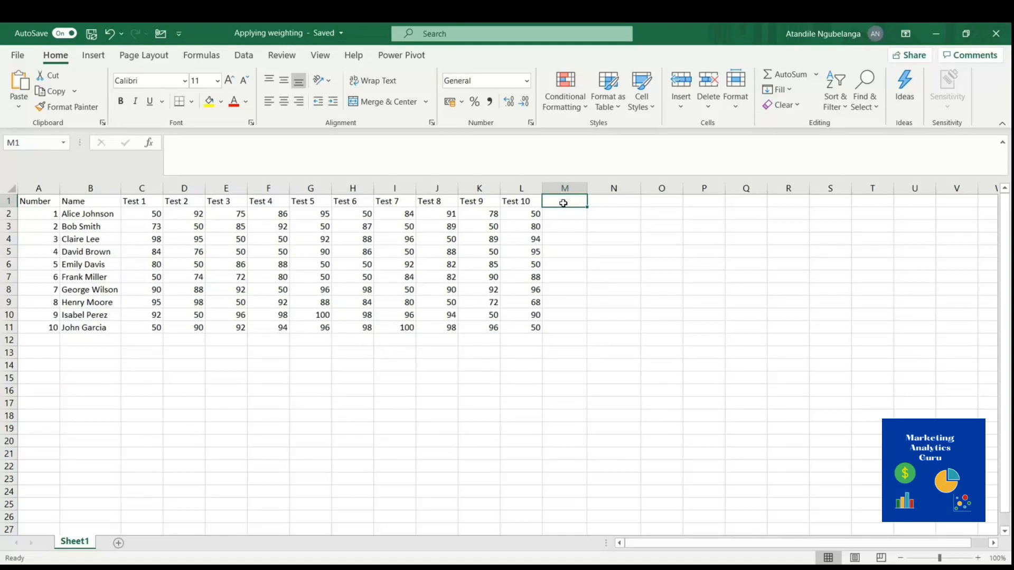
type("Final")
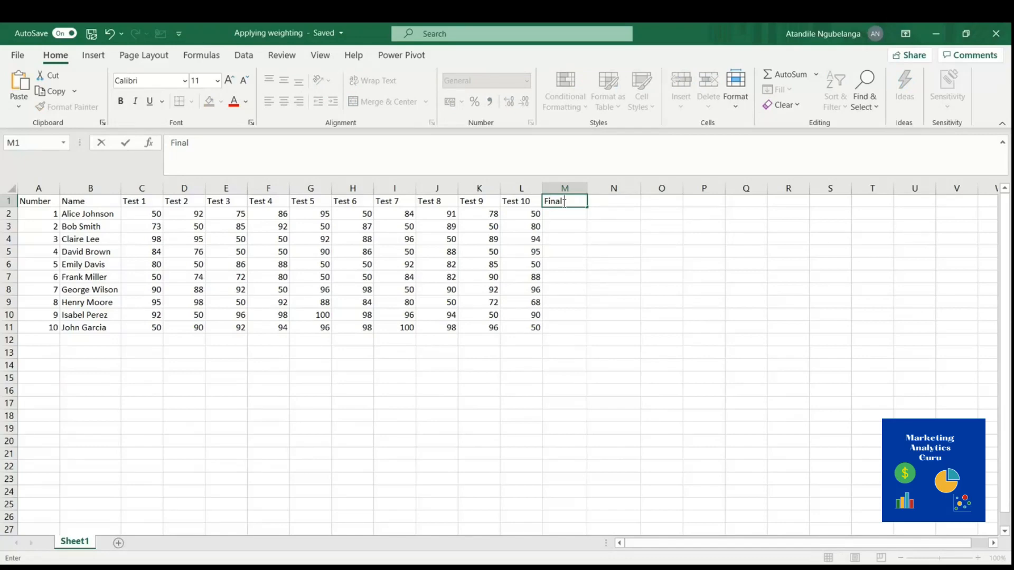
type("Mark")
left_click(611, 201)
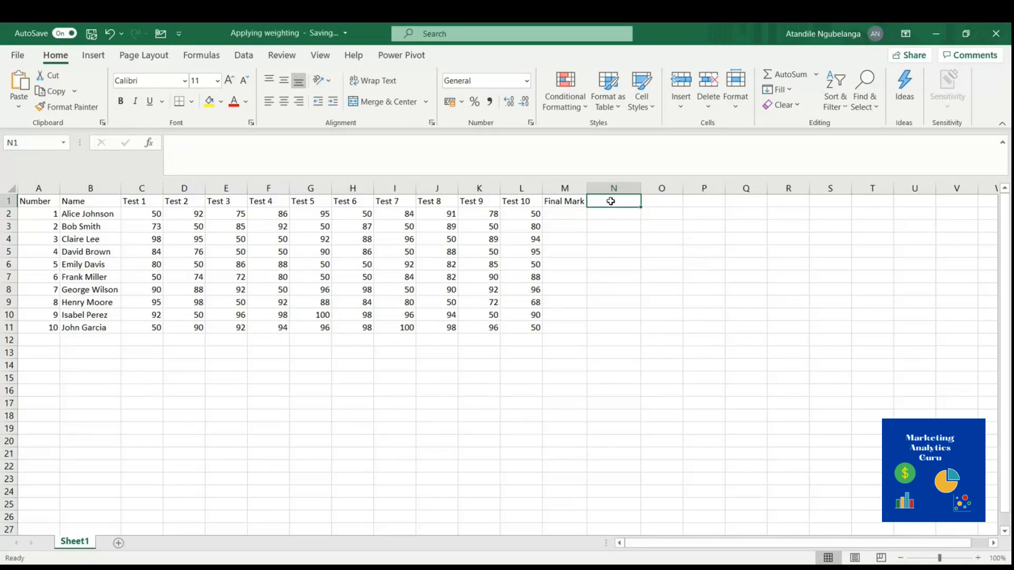
type("% F")
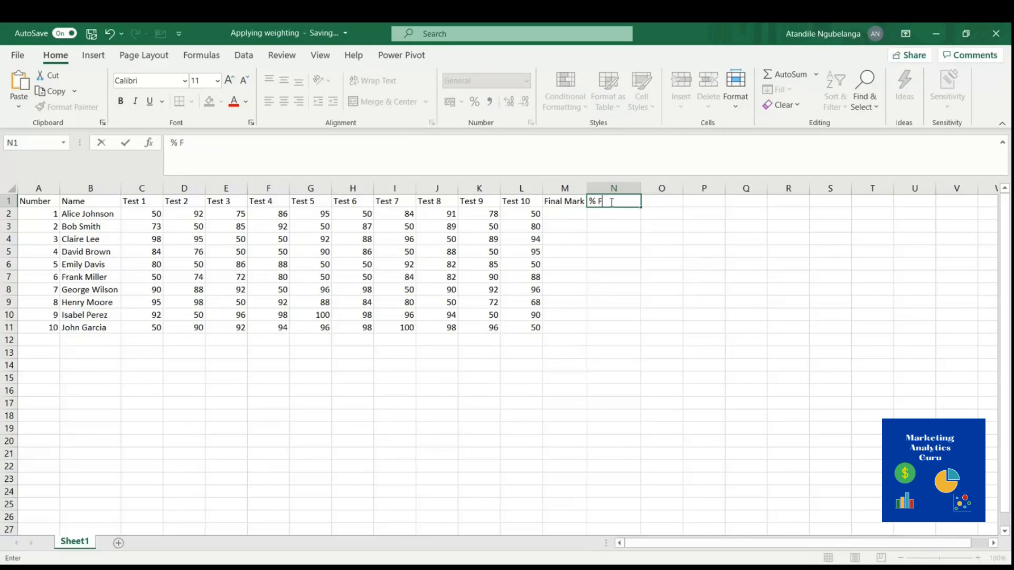
type("inal Mark")
left_click(622, 224)
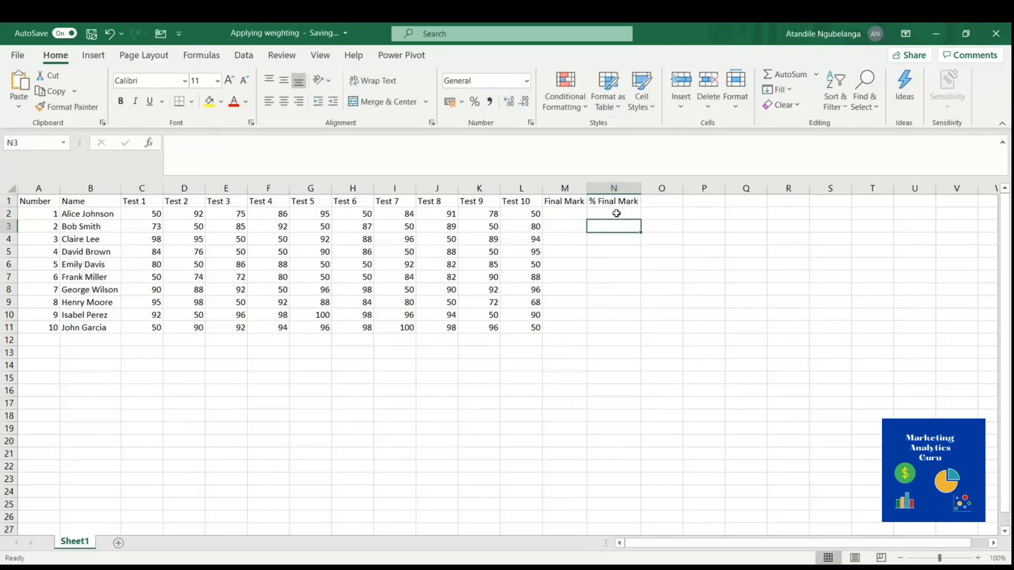
left_click(615, 210)
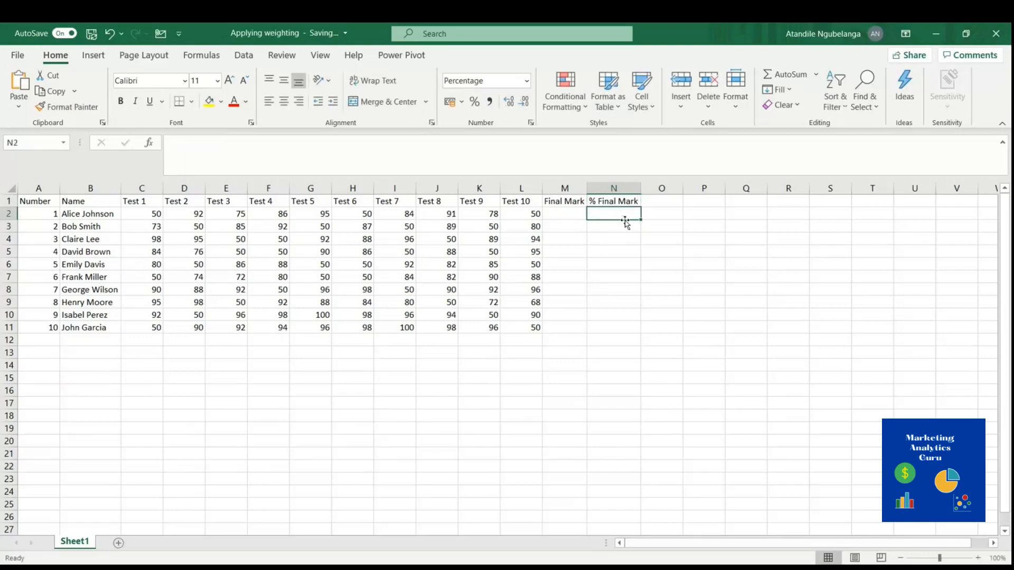
left_click(565, 213)
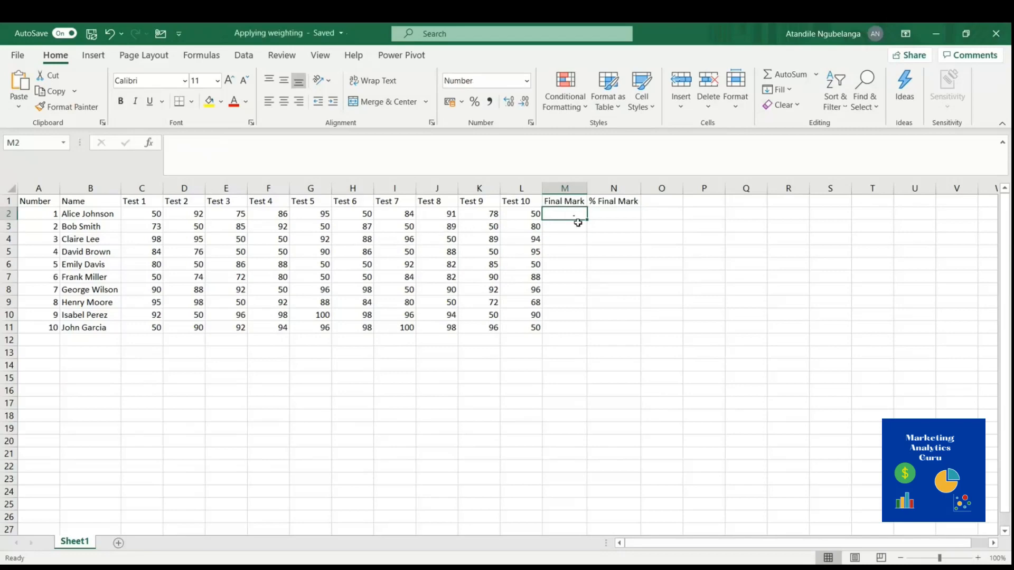
left_click(621, 213)
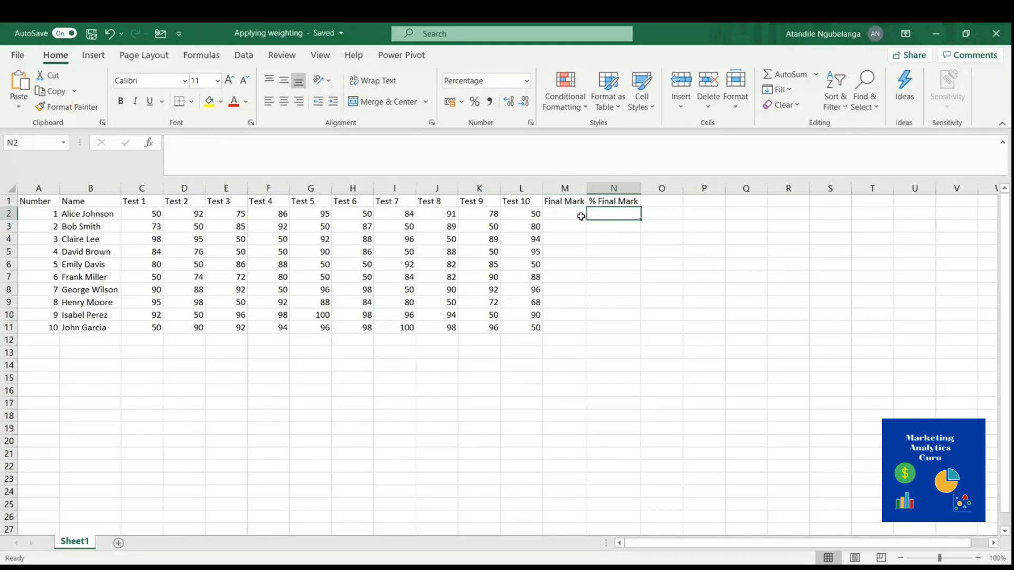
left_click(598, 294)
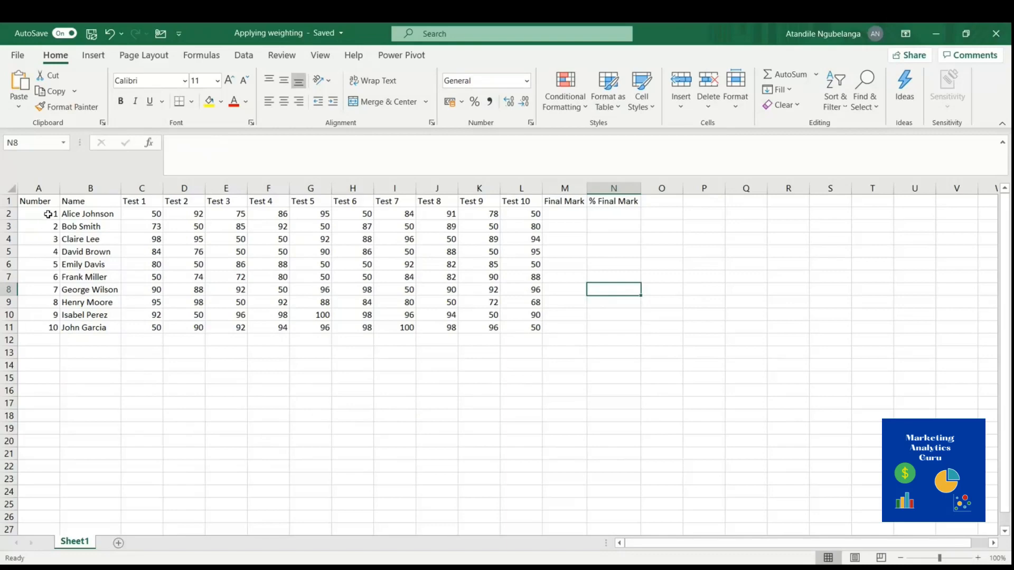
Review the student numbers in A2:A11 and the test headings from Test 1 to Test 10 in row 1.
left_click_drag(47, 215, 54, 333)
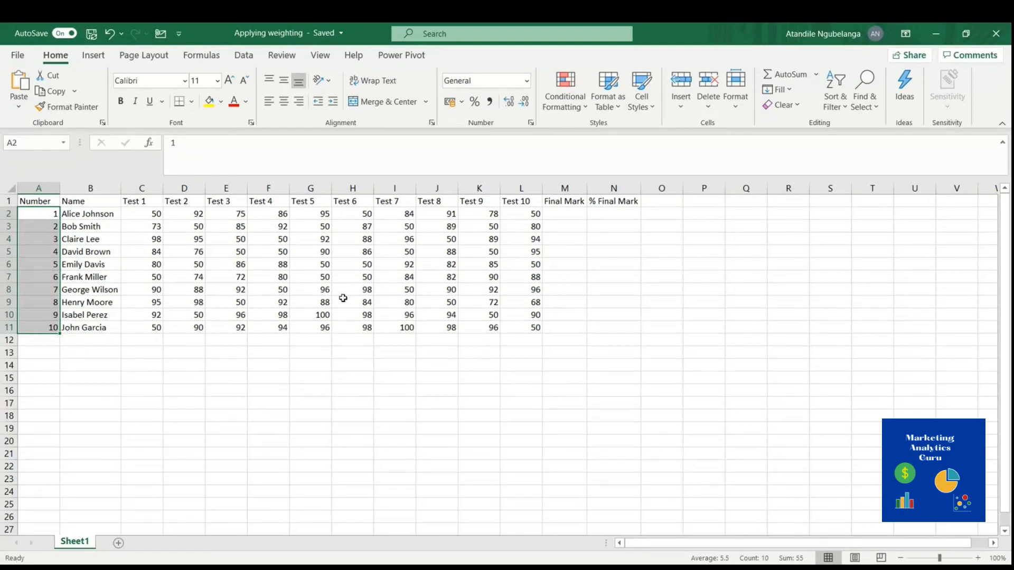
left_click(141, 203)
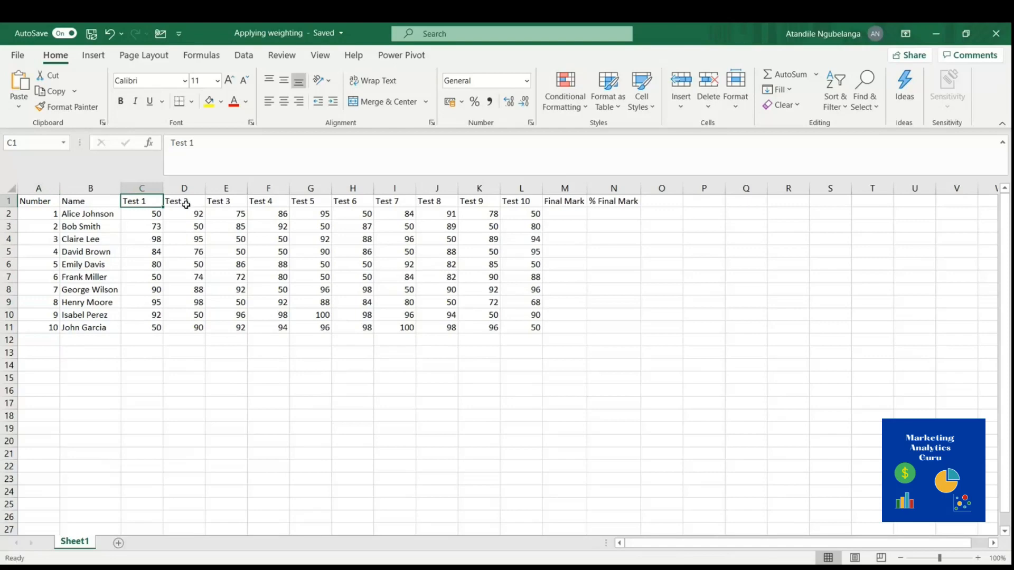
left_click(186, 204)
left_click(220, 201)
left_click(256, 201)
left_click(310, 200)
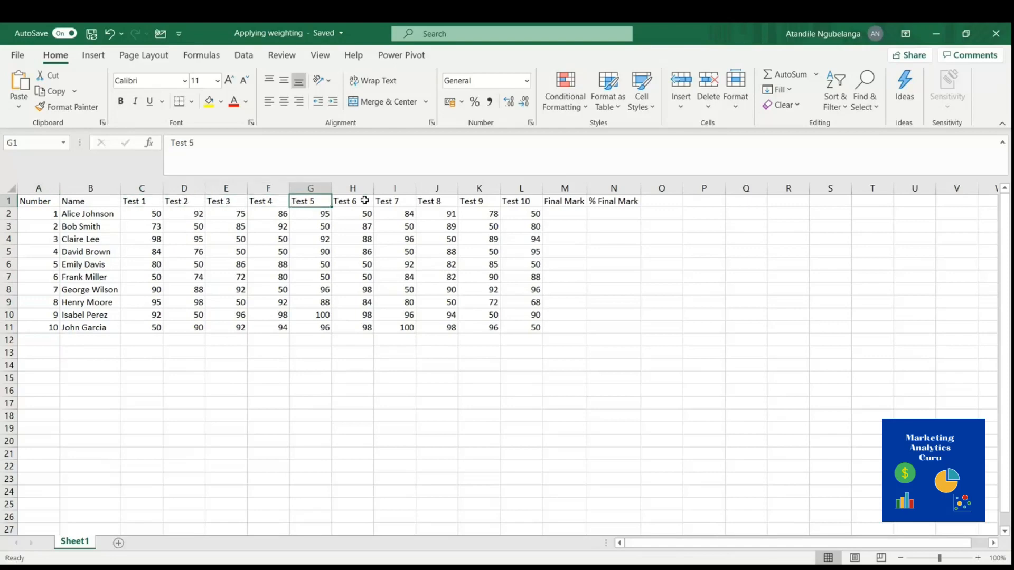
left_click(365, 202)
left_click(391, 201)
left_click(441, 203)
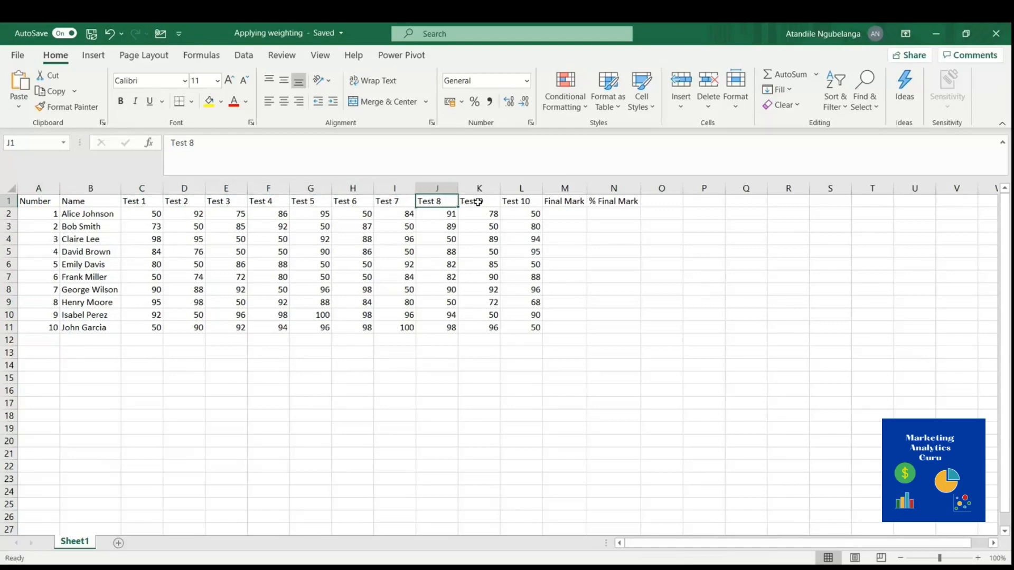
left_click(478, 202)
left_click(514, 203)
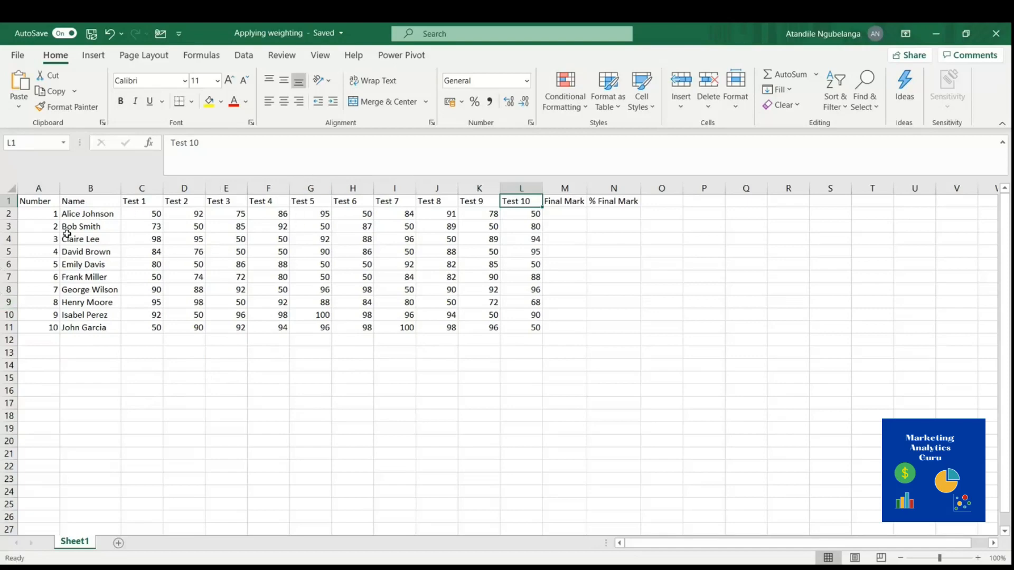
Label B13 "Test weights" and enter weights of 20% for Test 1 in C13 and 10% for Test 2 in D13.
left_click(157, 354)
left_click(196, 354)
left_click(240, 354)
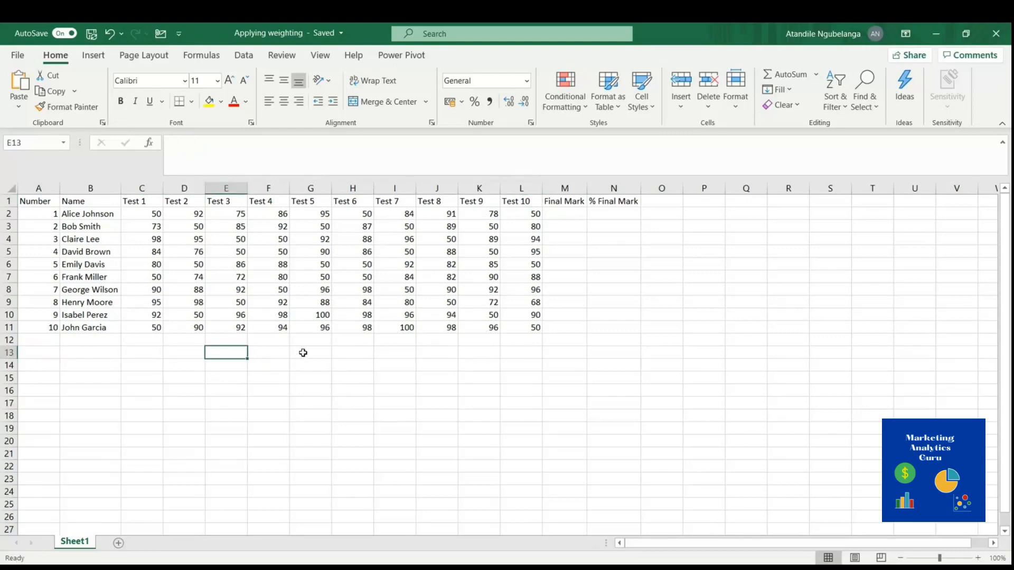
left_click(82, 353)
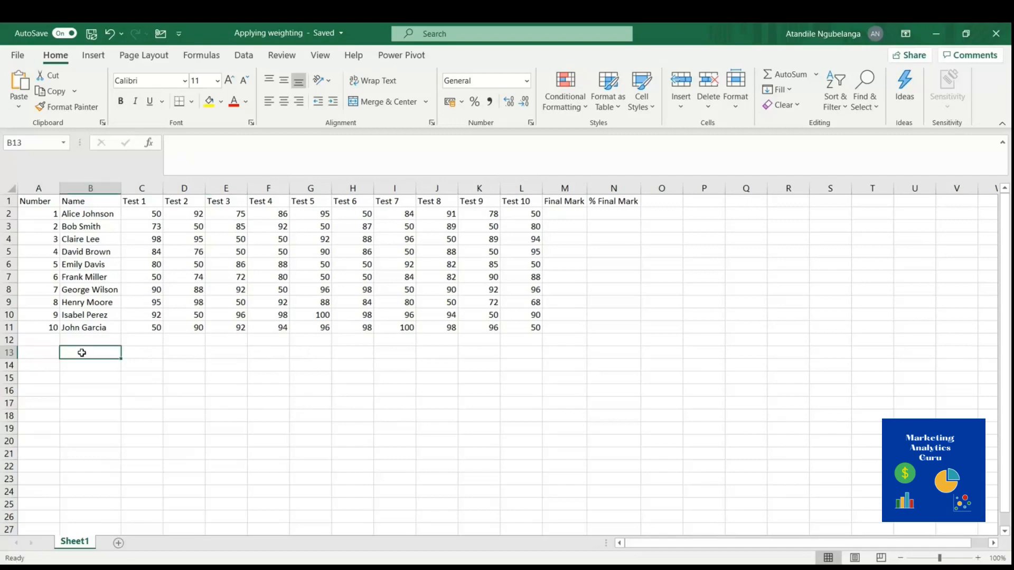
type("T")
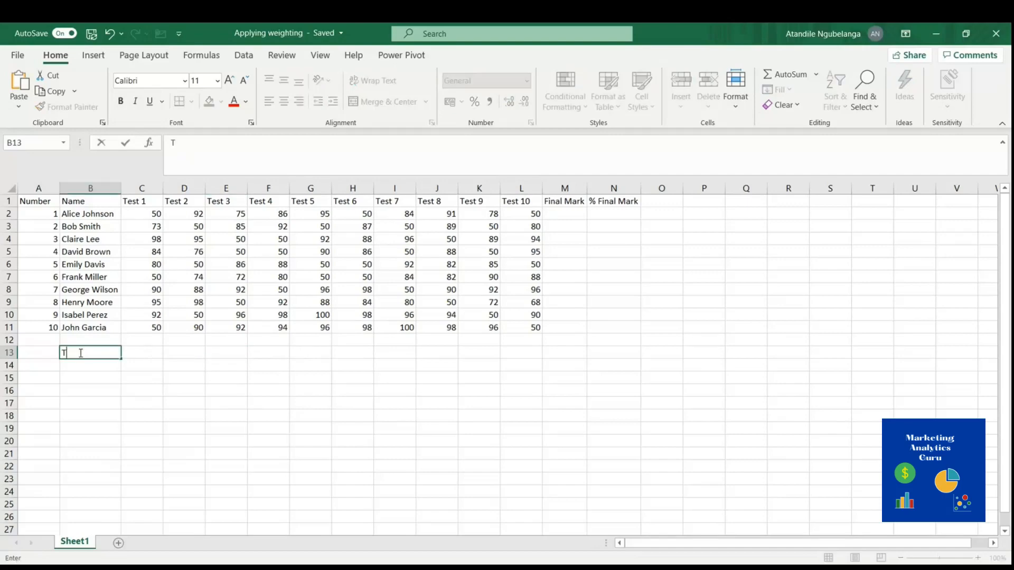
type("est weights")
left_click(156, 351)
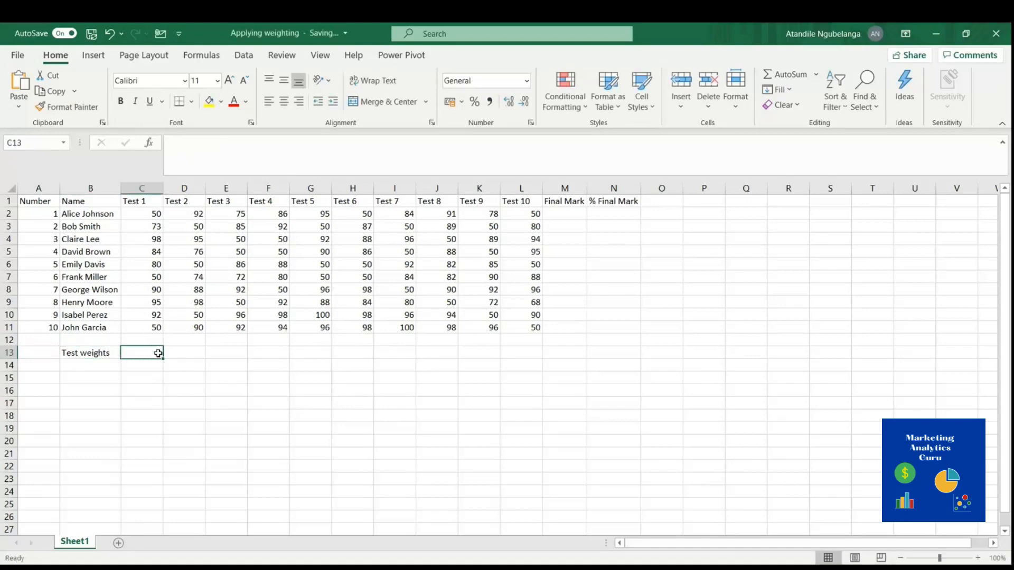
type("20%")
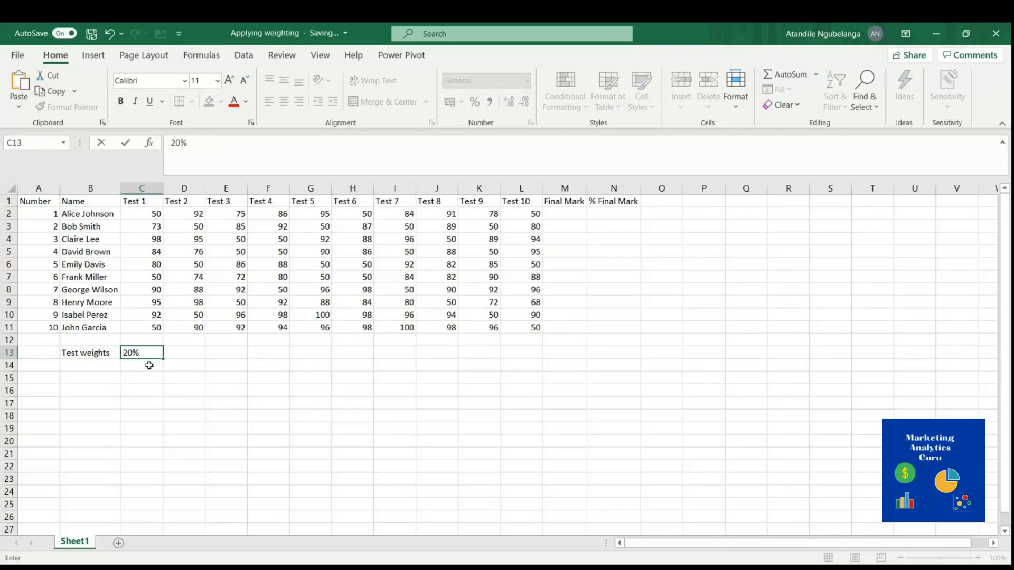
left_click(197, 355)
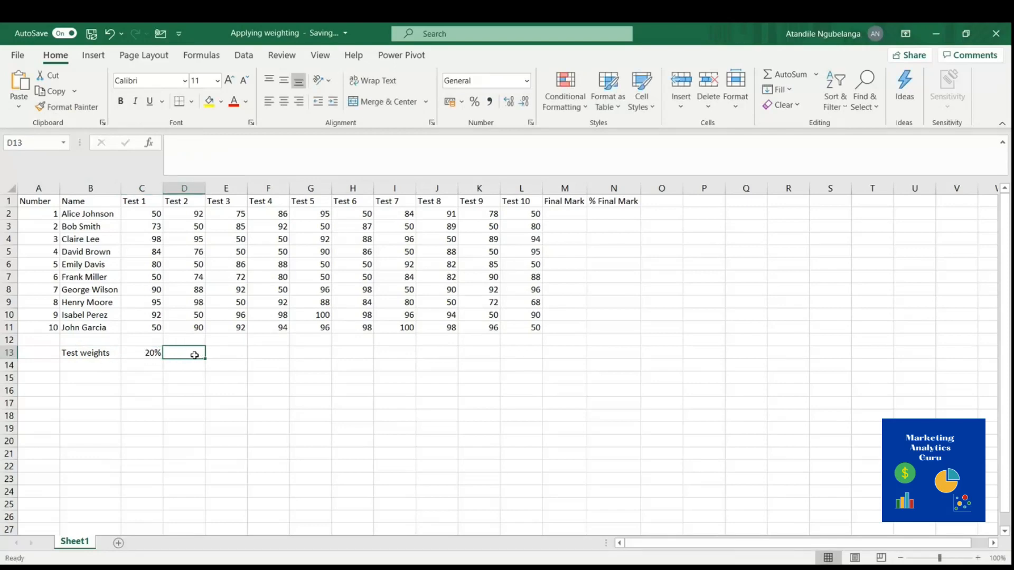
type("10%")
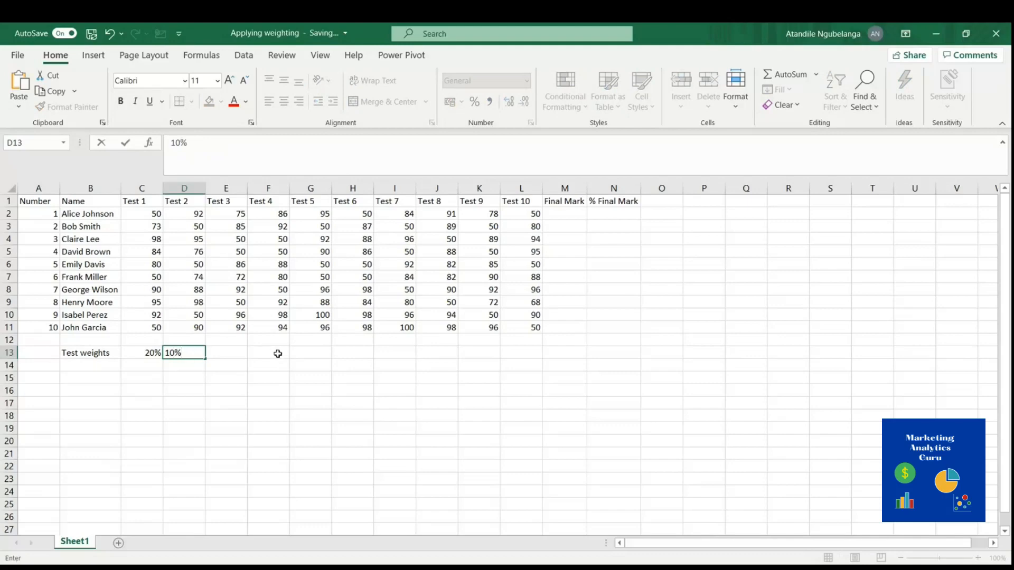
left_click(418, 404)
Enter a weight of 30% for Test 10 in L13 and check the sum of the weights across C13:L13.
left_click(524, 351)
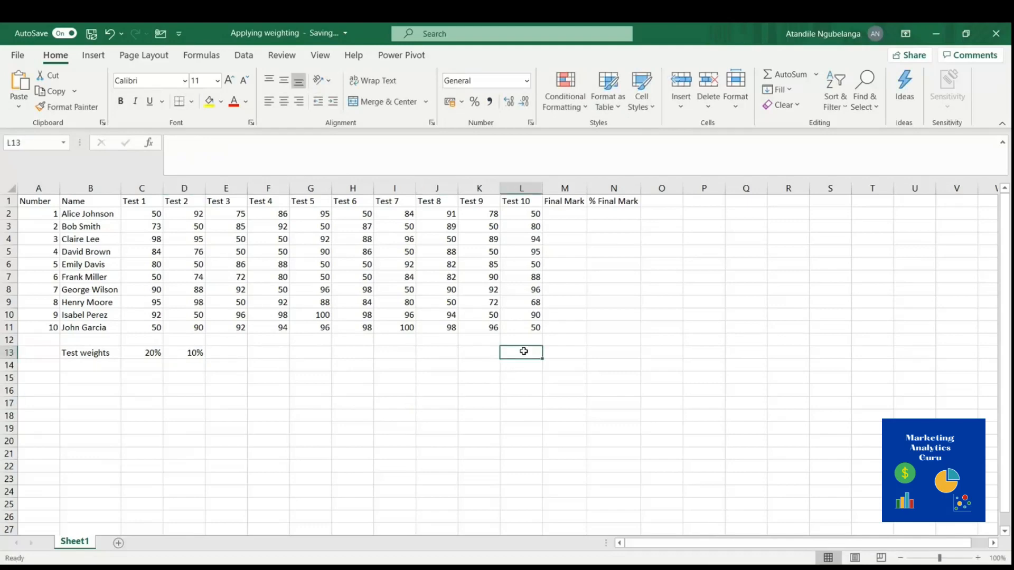
left_click_drag(156, 353, 497, 355)
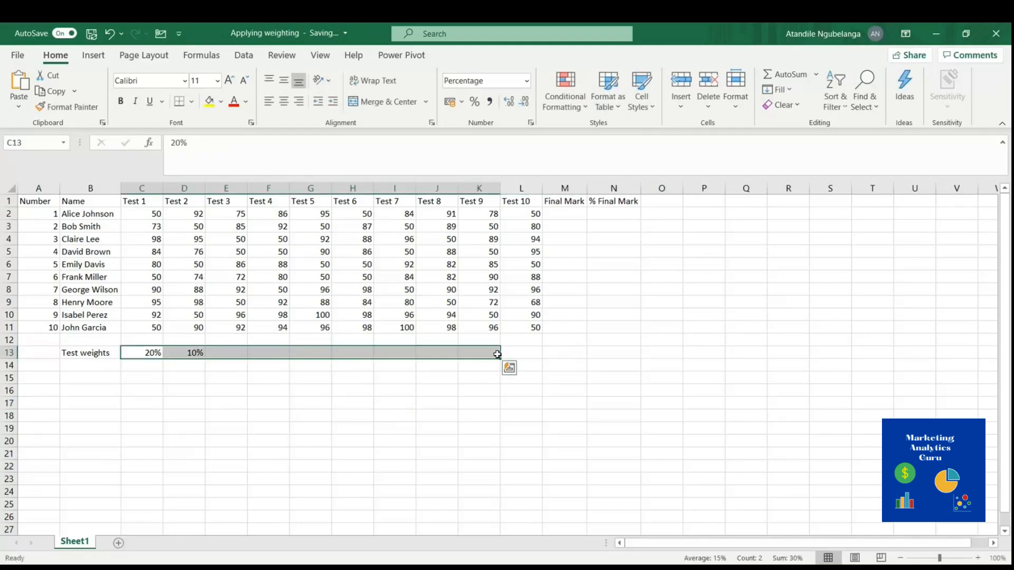
left_click(520, 350)
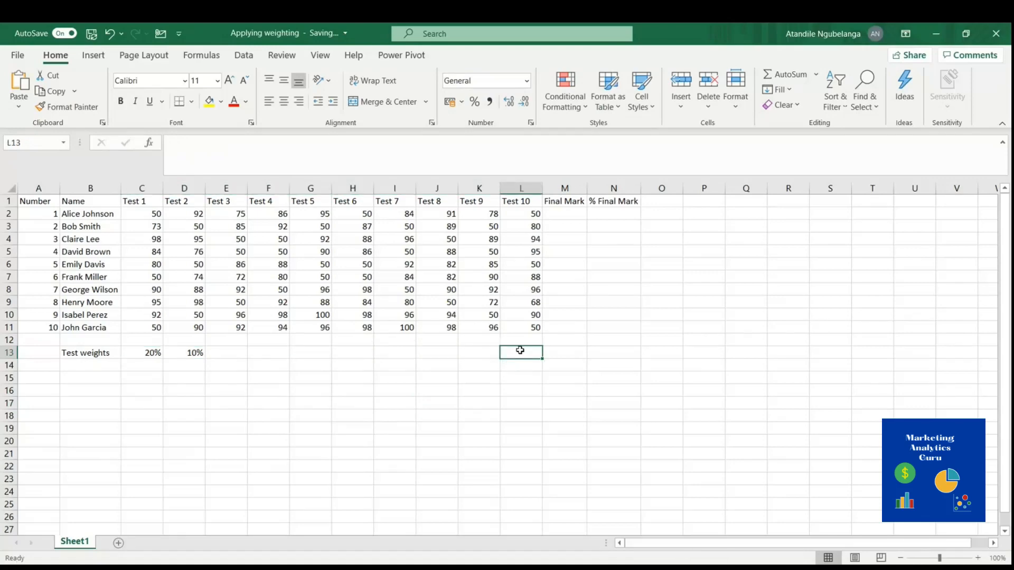
type("30%")
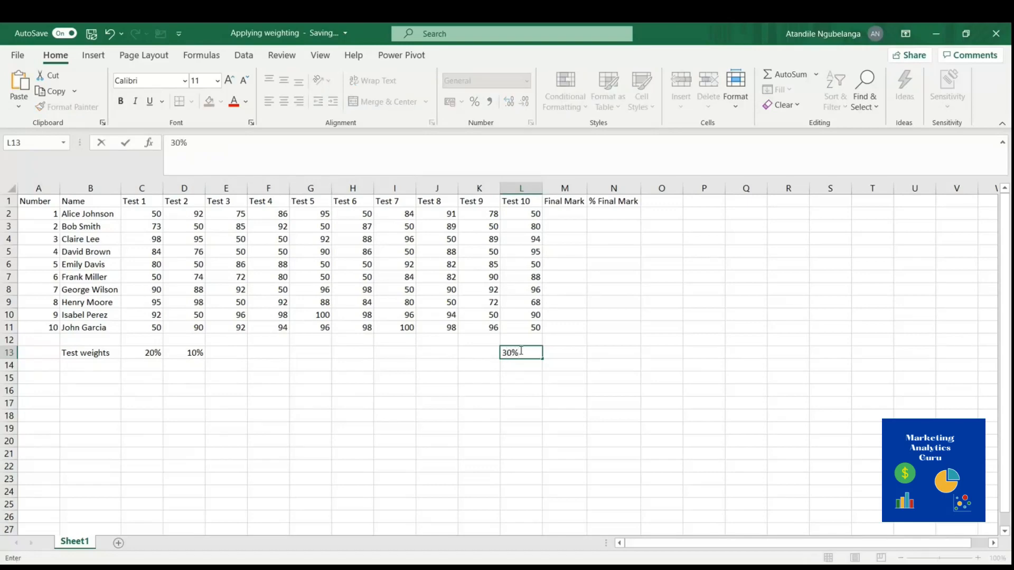
left_click(519, 403)
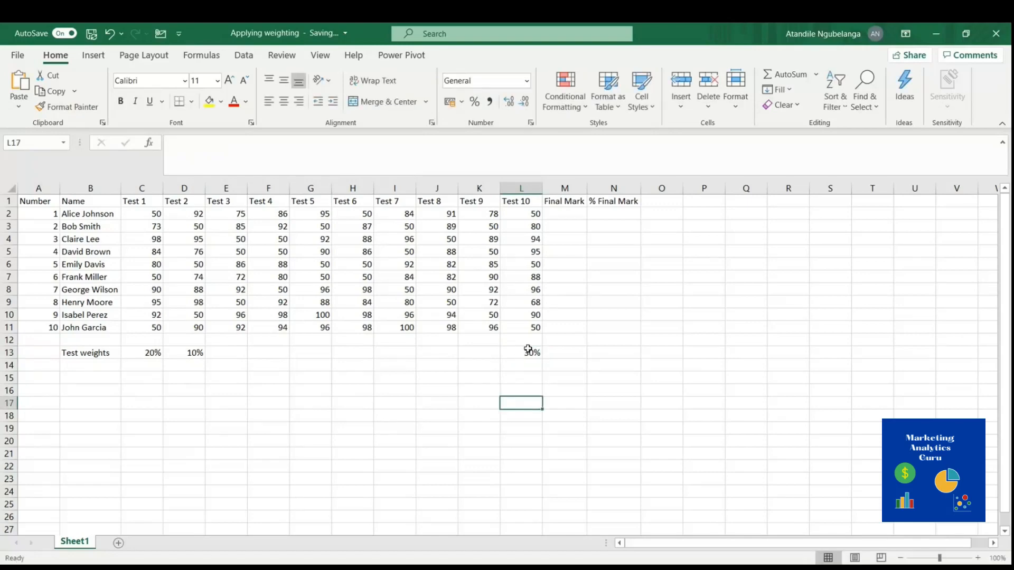
left_click_drag(528, 350, 152, 351)
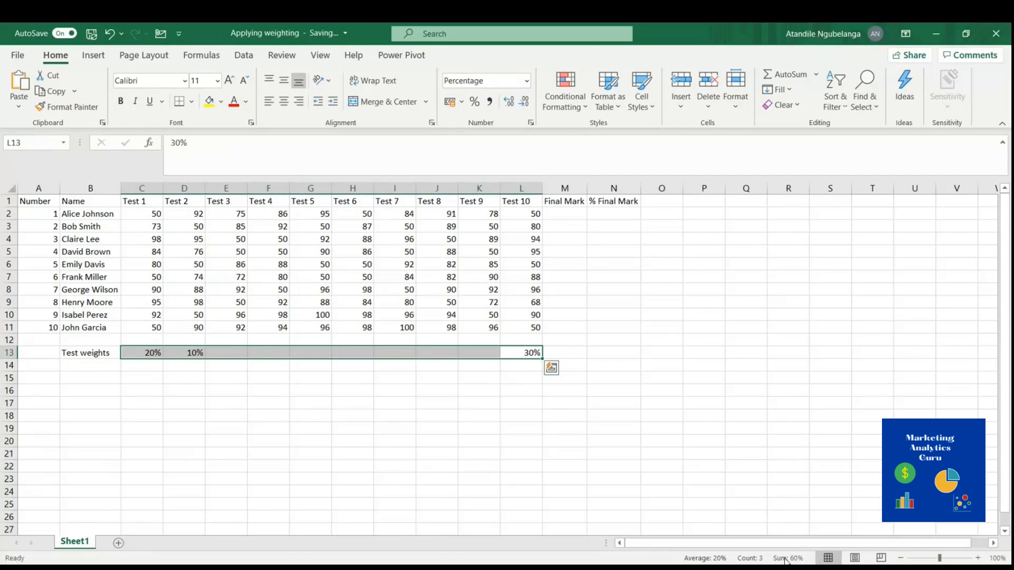
Enter weights of 5% for Test 3 in E13 and 5% for Test 4 in F13.
left_click_drag(233, 202, 470, 201)
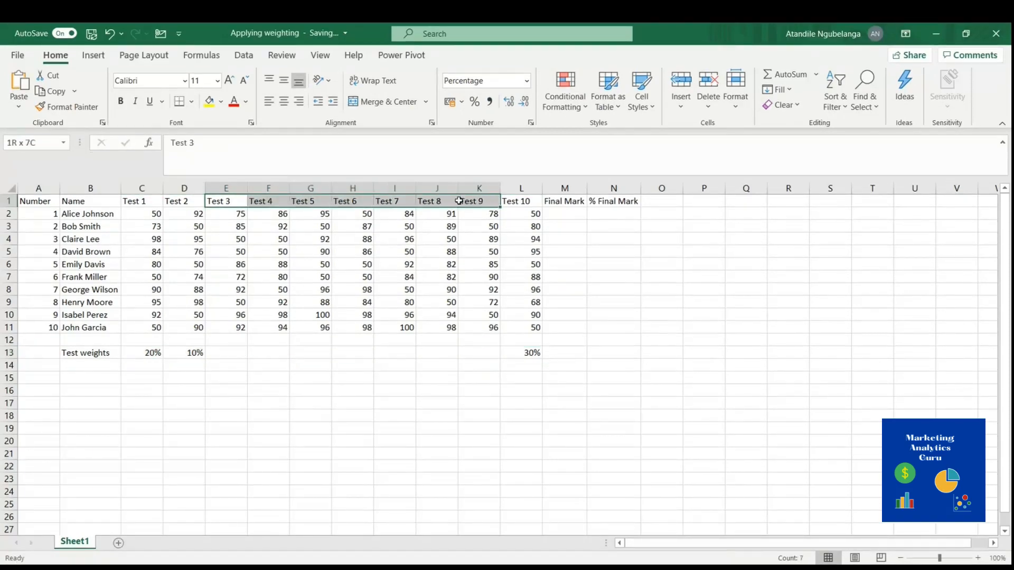
left_click(241, 355)
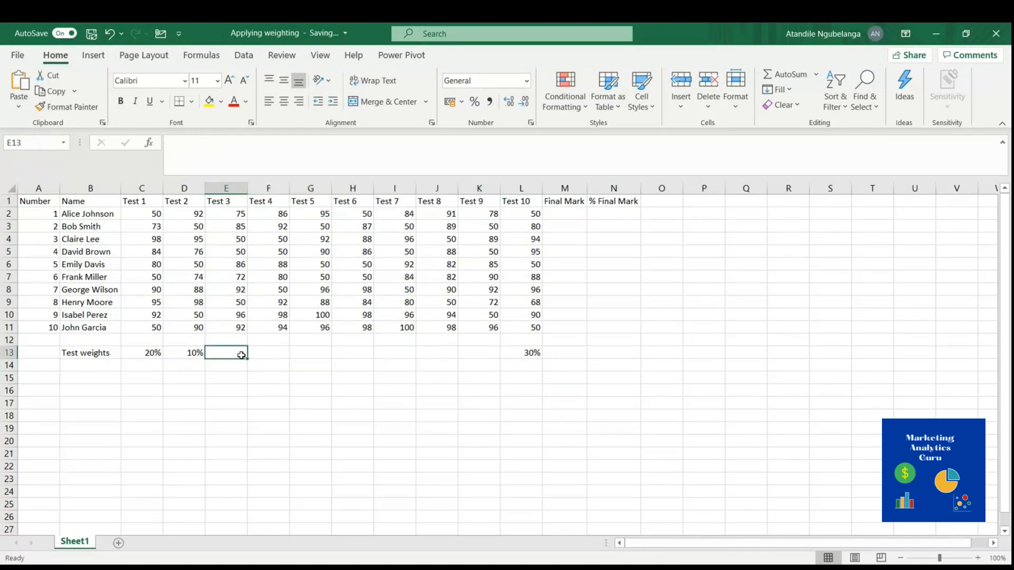
type("5%")
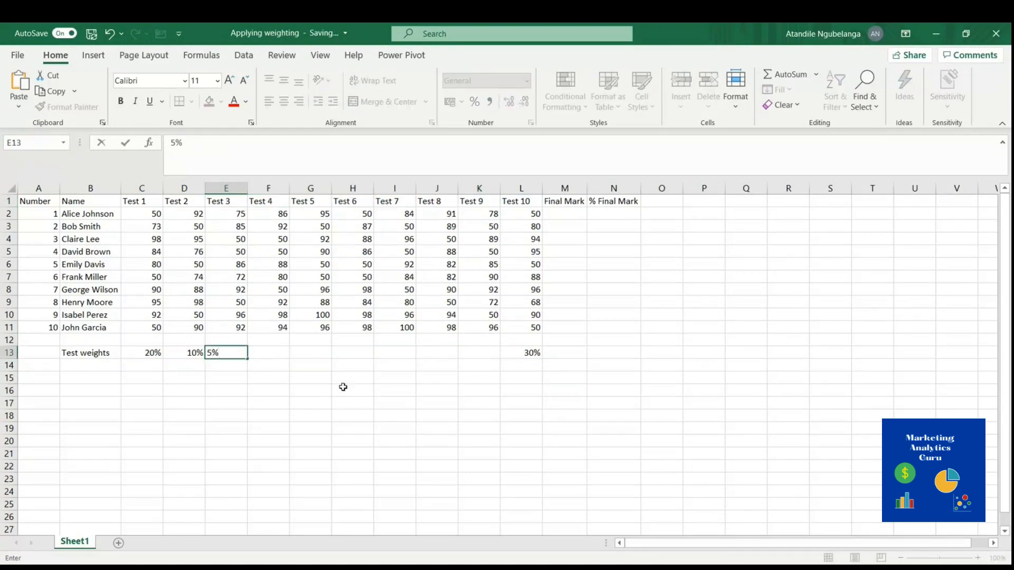
left_click(277, 350)
type("5%")
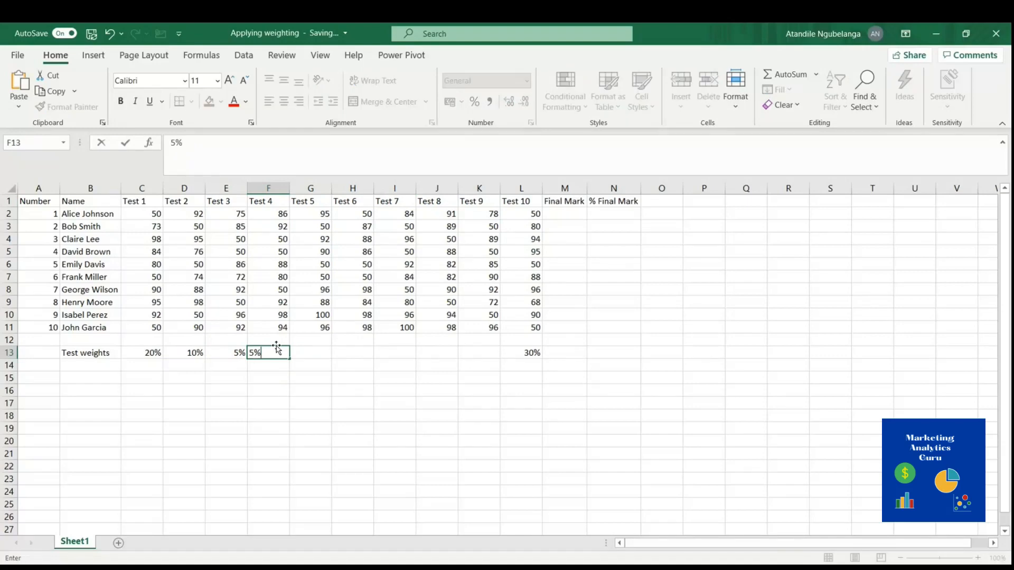
Enter weights of 10% for Test 5 in G13 and 10% for Test 6 in H13.
left_click(321, 355)
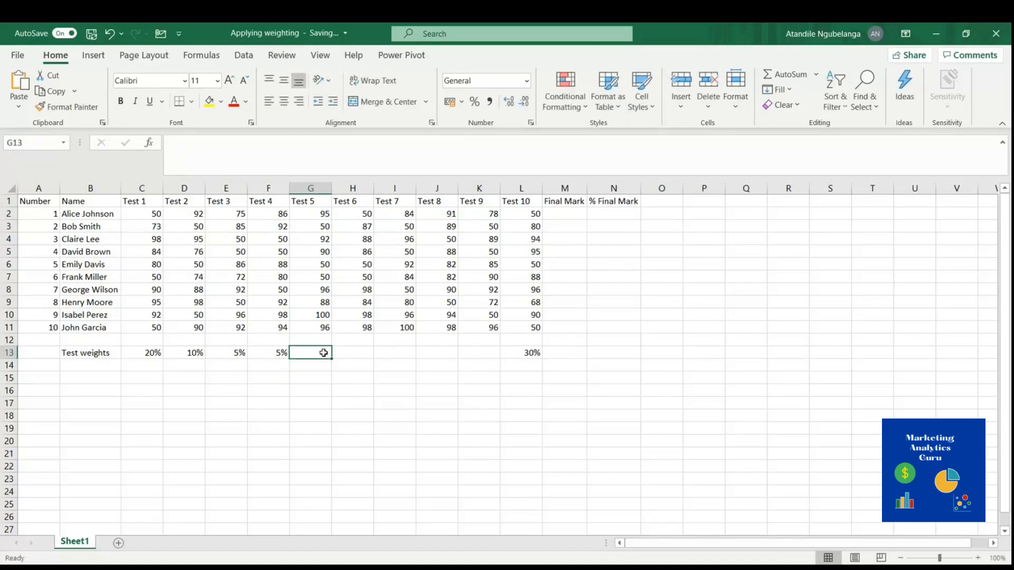
type("10%")
left_click(350, 354)
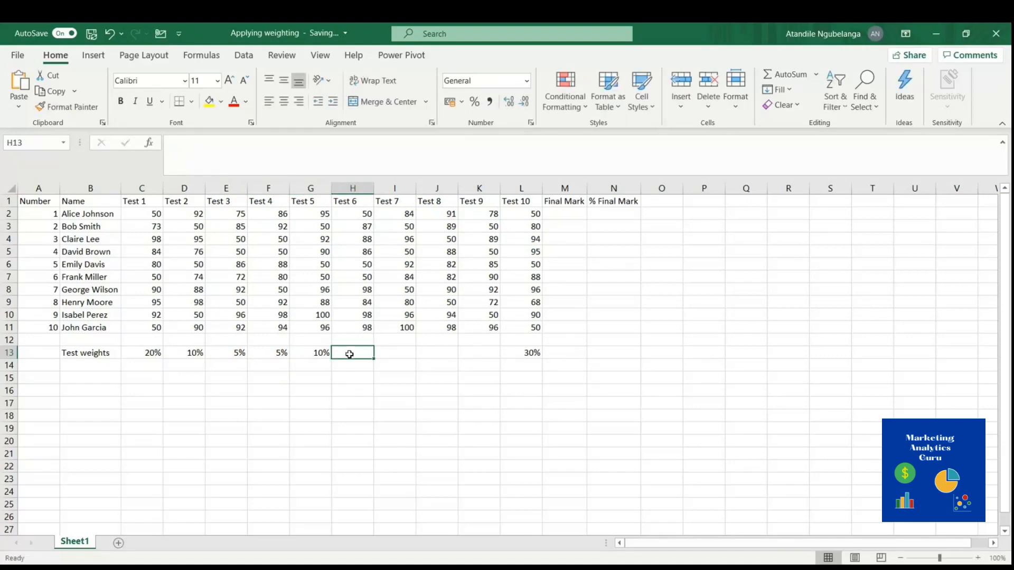
type("10%")
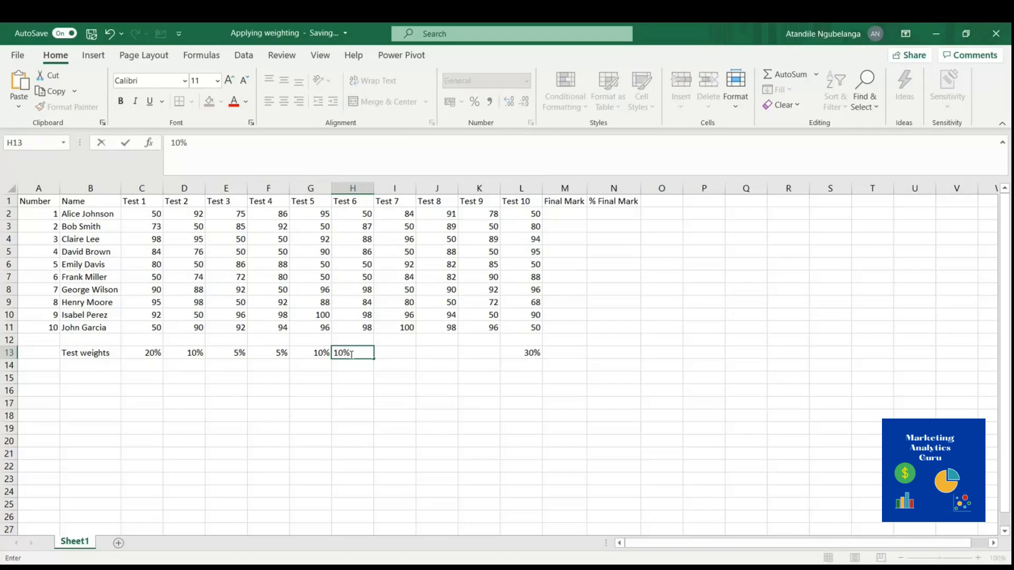
left_click(386, 378)
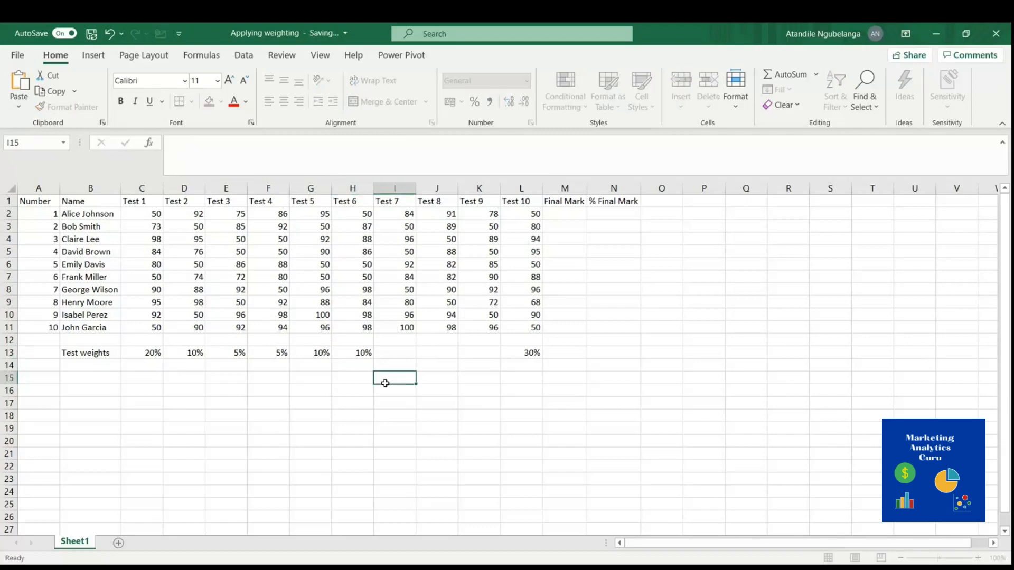
Enter weights of 5% in I13 and J13 and 10% in K13, and check the sum of the weights across C13:L13.
left_click(406, 351)
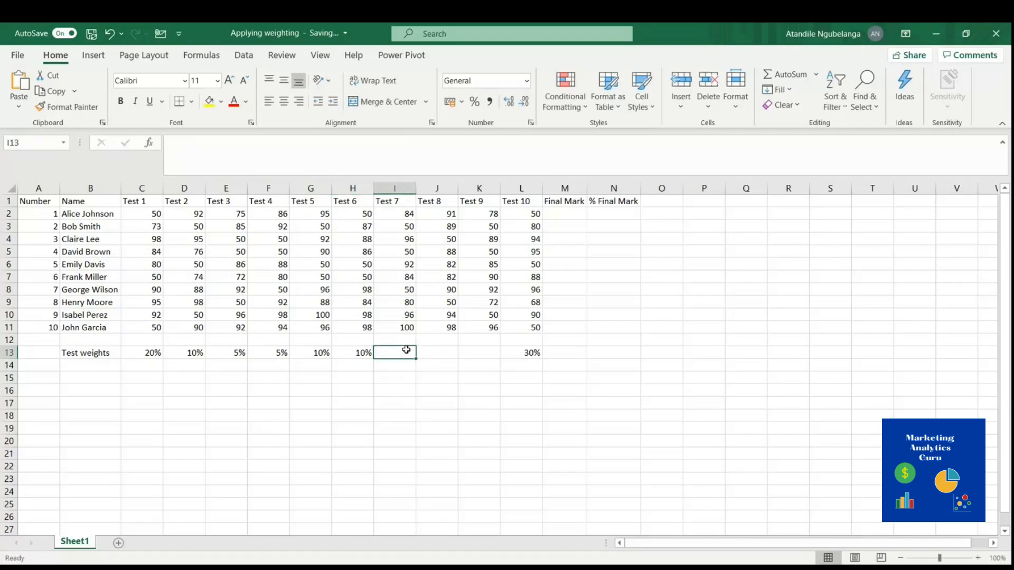
type("5%")
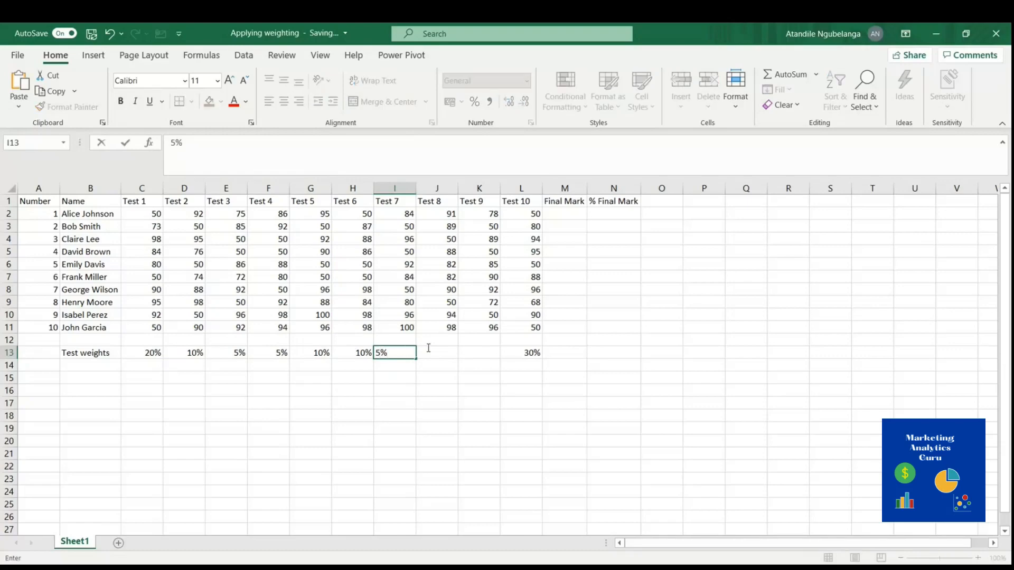
left_click(444, 352)
type("5%")
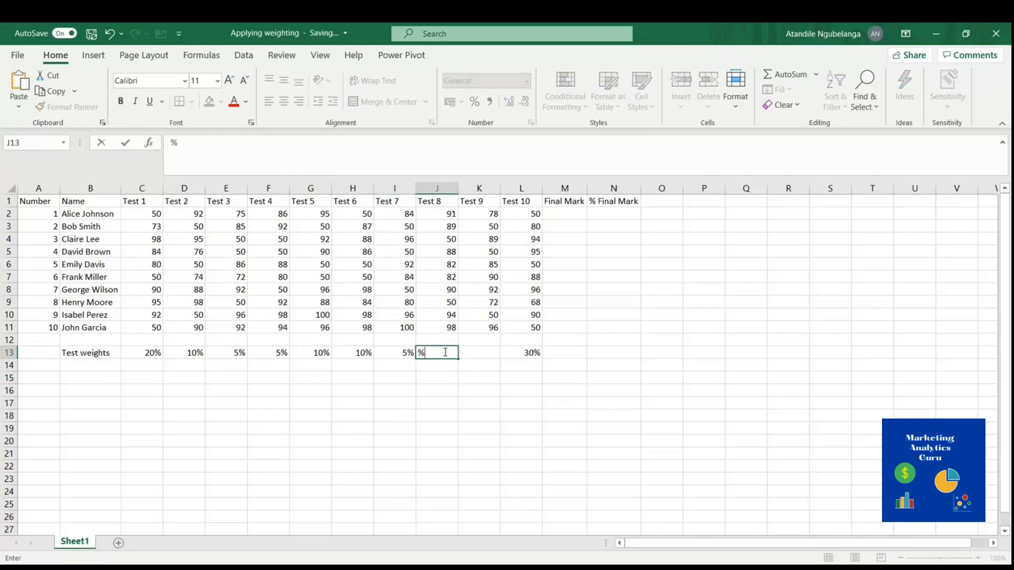
key("BackSpace")
key("BackSpace")
type("5%")
left_click(478, 355)
type("10%")
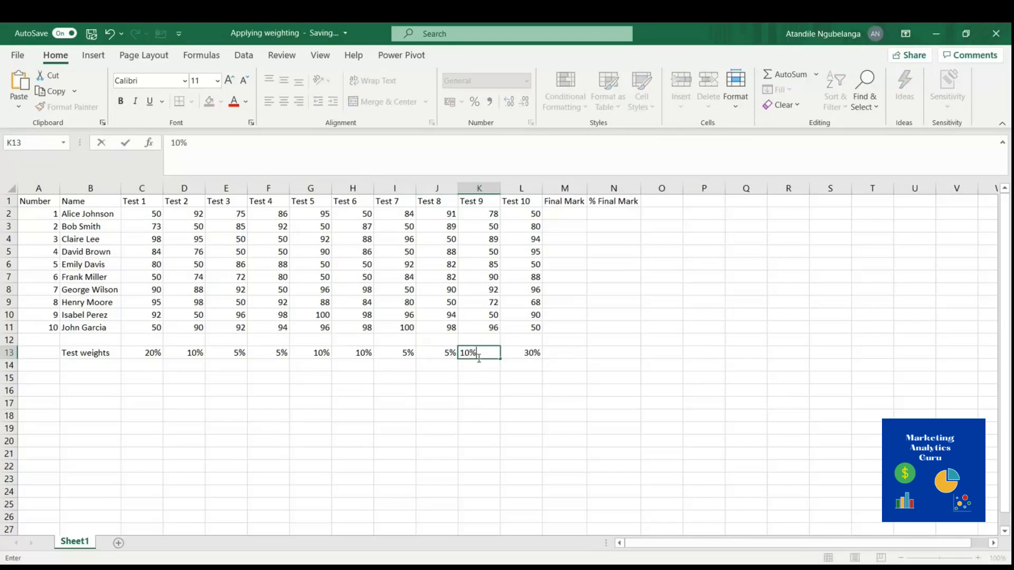
left_click(478, 416)
left_click_drag(528, 352, 153, 352)
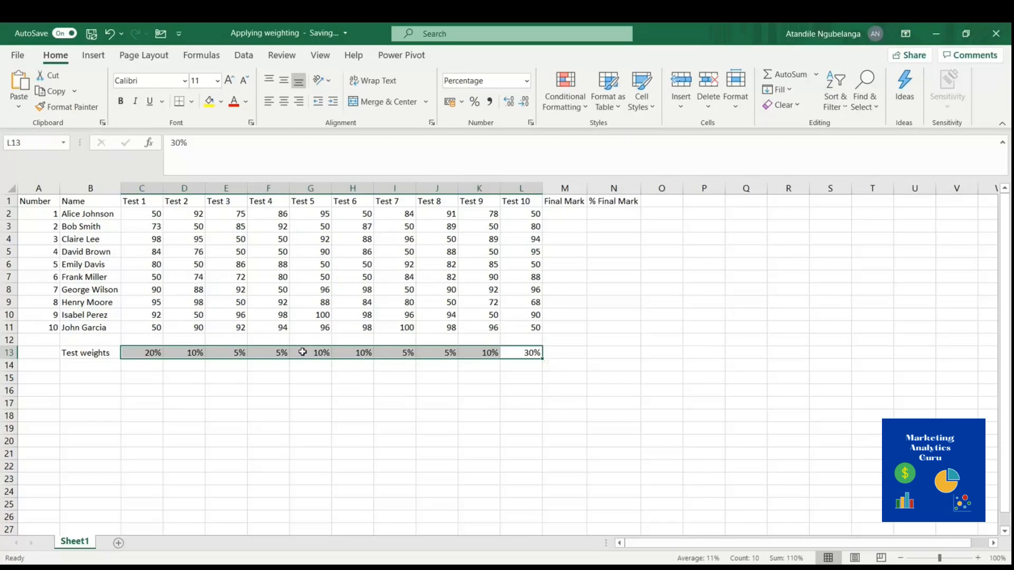
Set the weights for Test 5 in G13 and Test 6 in H13 to 5%, and recheck the sum across C13:L13.
left_click(318, 352)
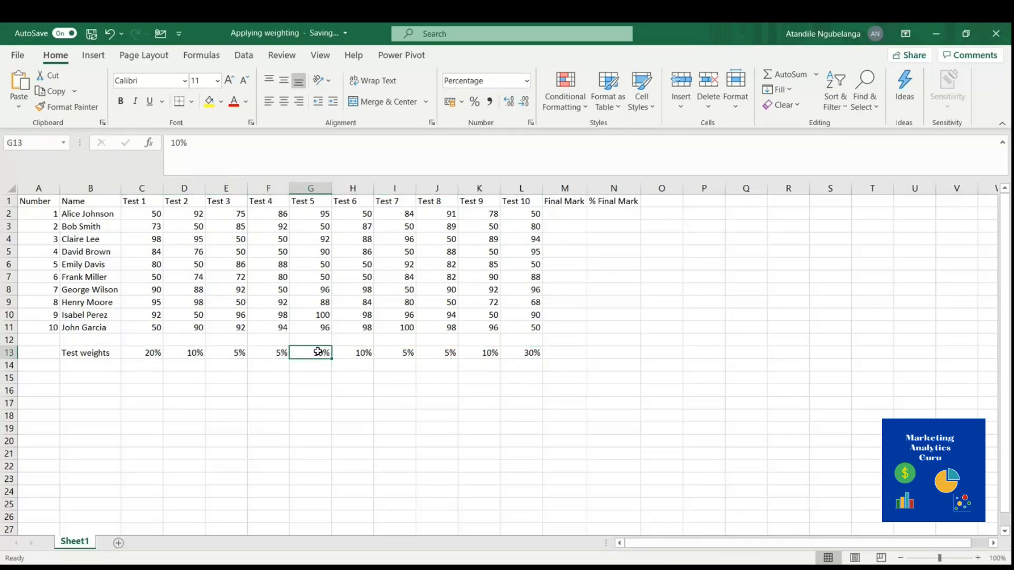
type("5")
left_click(358, 350)
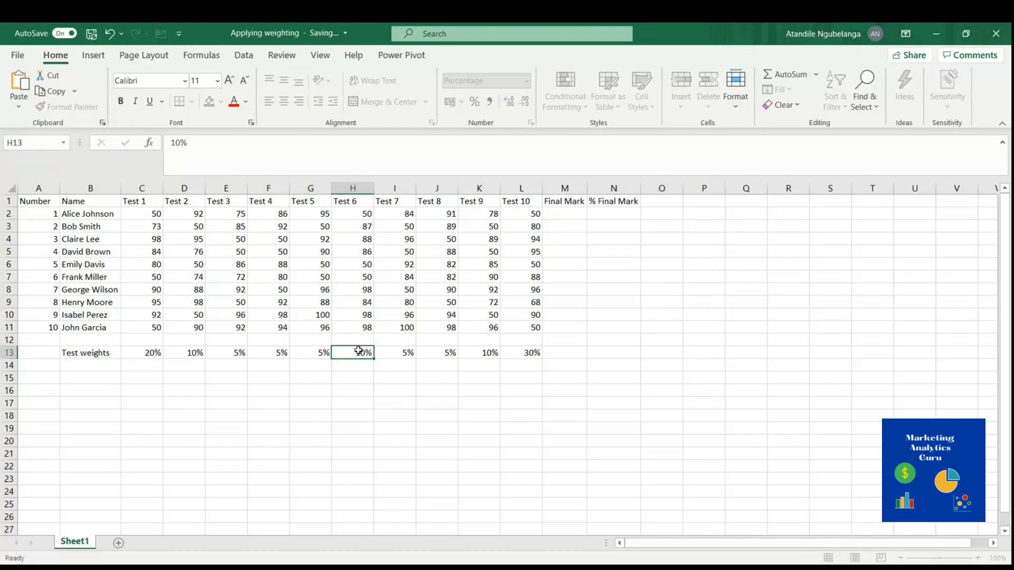
type("5")
left_click(465, 389)
left_click(516, 357)
left_click_drag(516, 359, 148, 353)
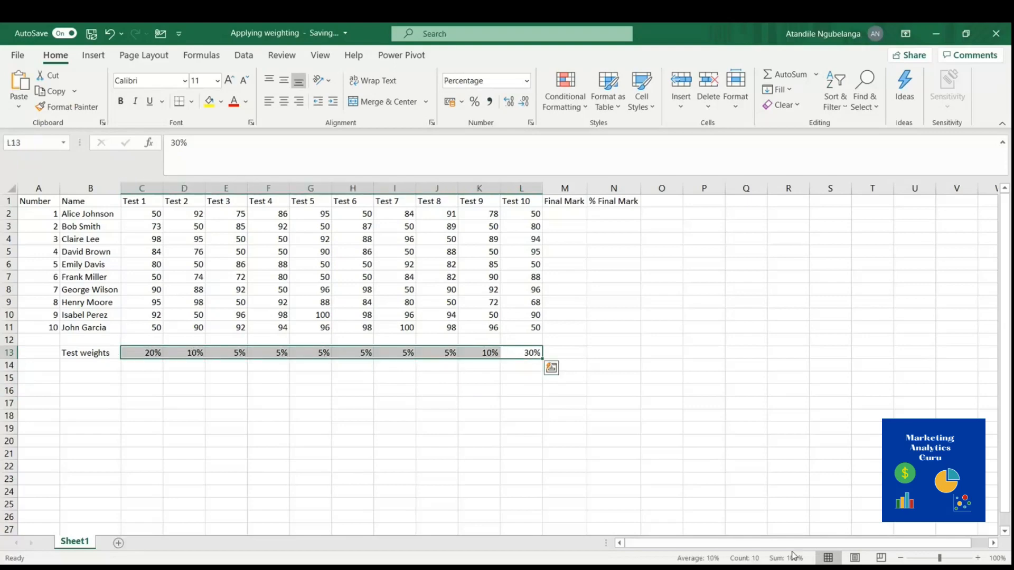
left_click(374, 389)
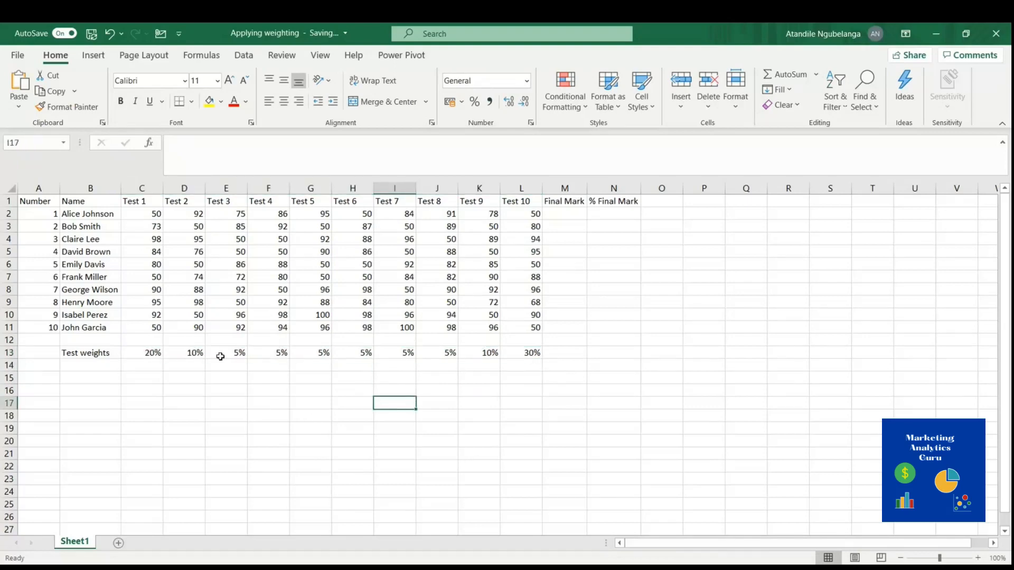
Compare the individual test weights in row 13 and review the mark columns for Tests 1 to 3.
left_click(525, 354)
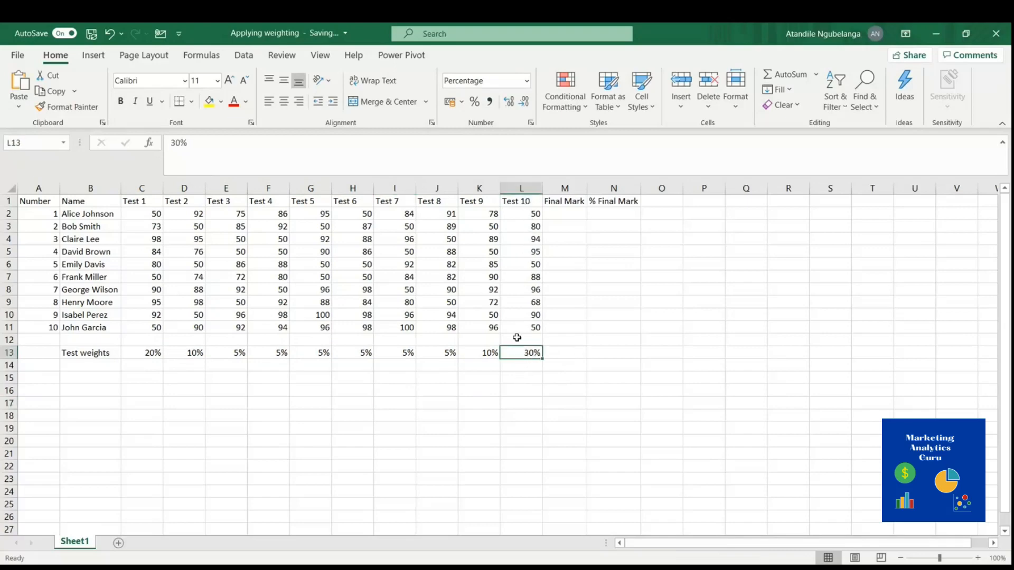
left_click(141, 352)
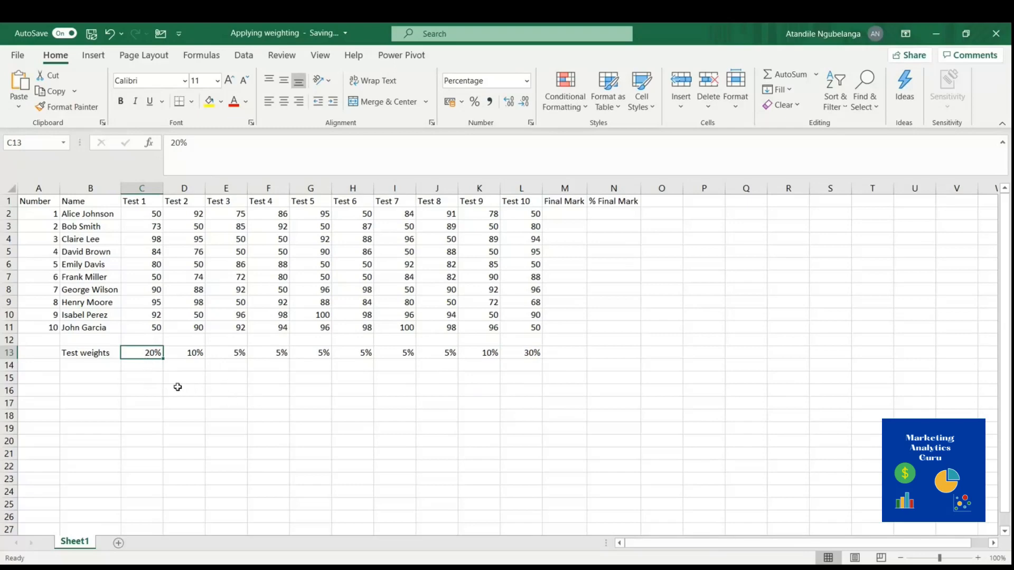
left_click(195, 352)
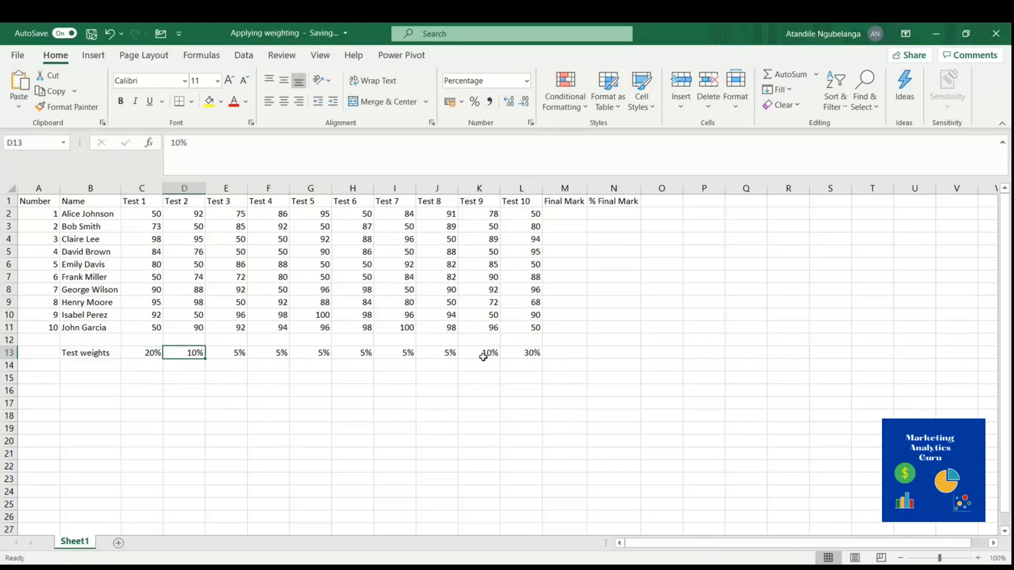
left_click(486, 353)
left_click(183, 358)
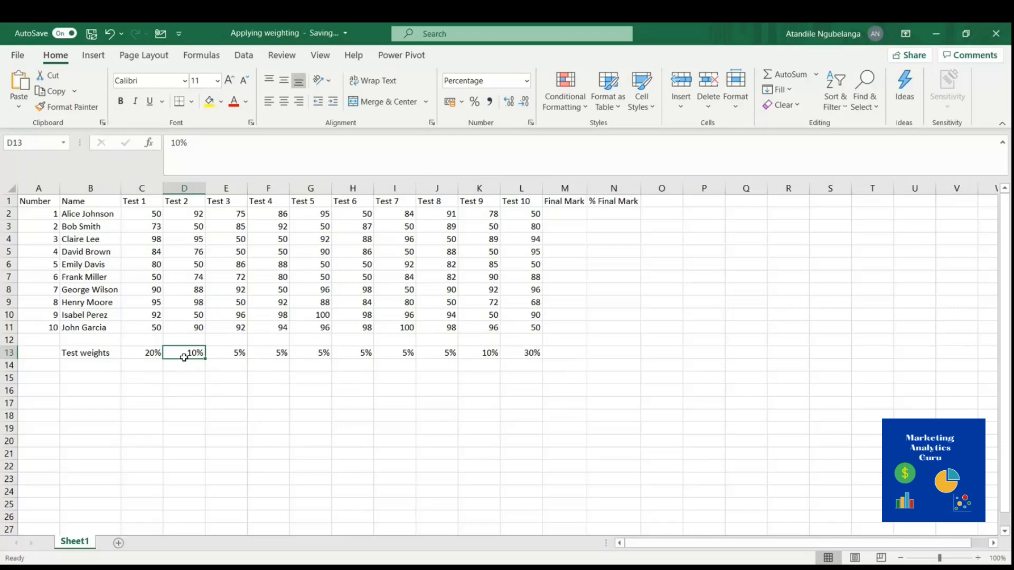
left_click(482, 353)
left_click_drag(237, 353, 441, 355)
left_click(307, 400)
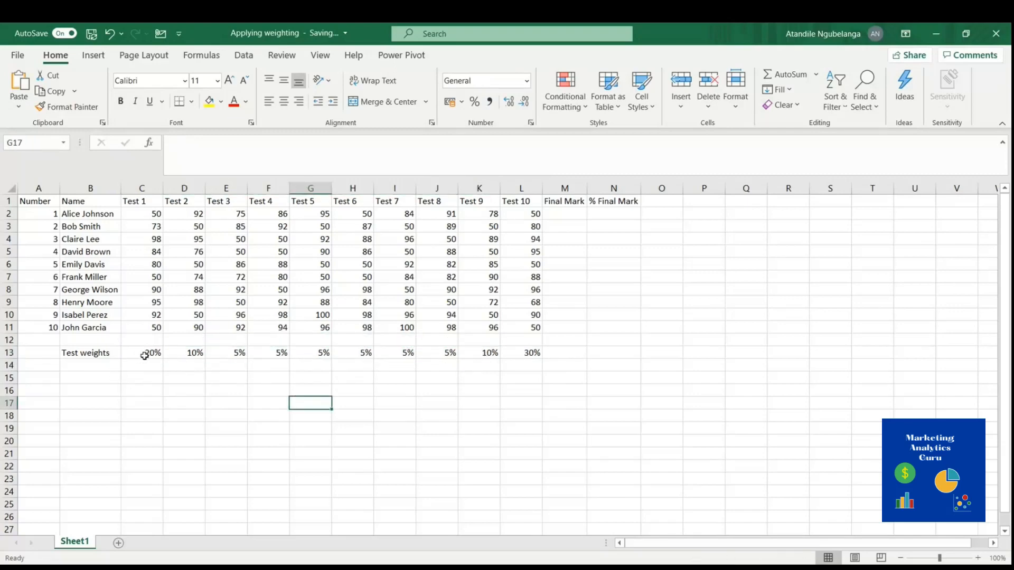
left_click(151, 203)
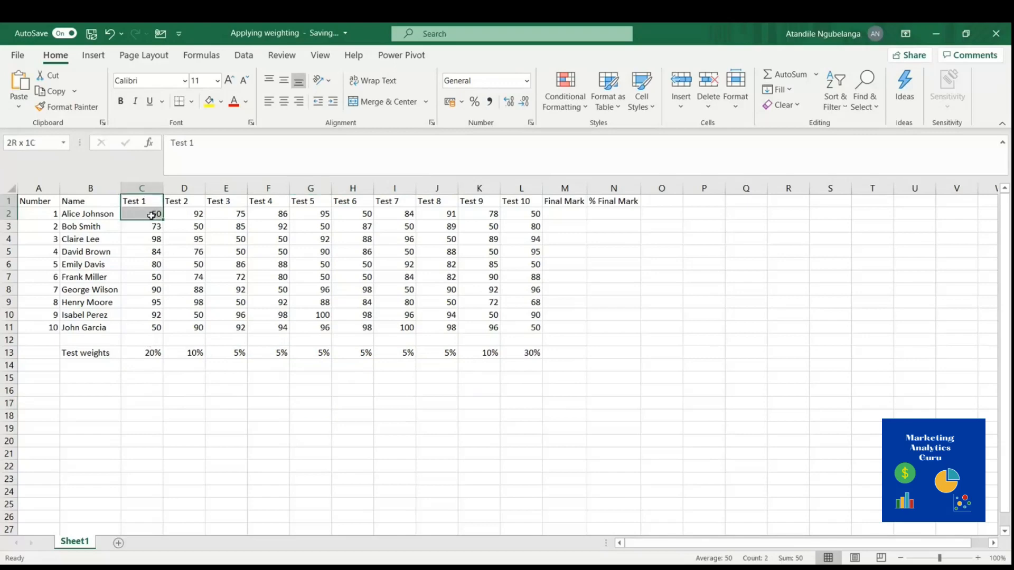
left_click(142, 188)
left_click(185, 188)
left_click(230, 185)
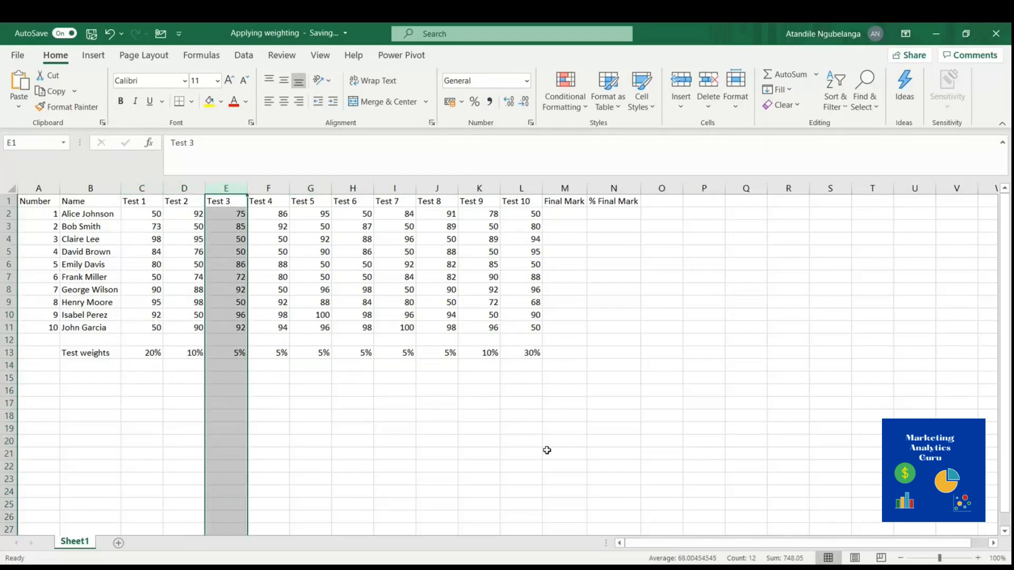
left_click(546, 450)
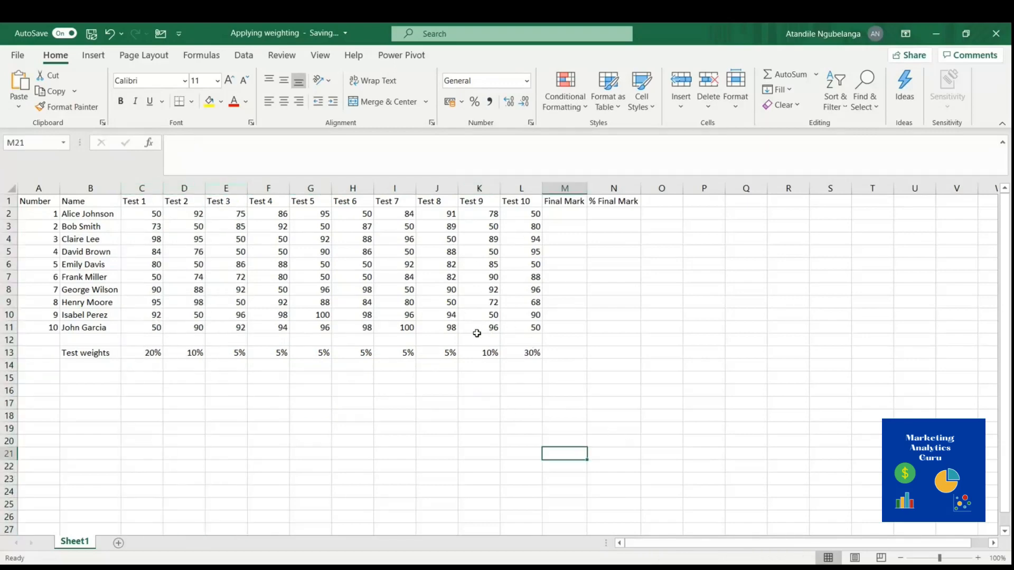
Start a formula in M2 that adds the first student's Test 1 and Test 2 marks as =((C2)+(D2)+.
left_click(565, 216)
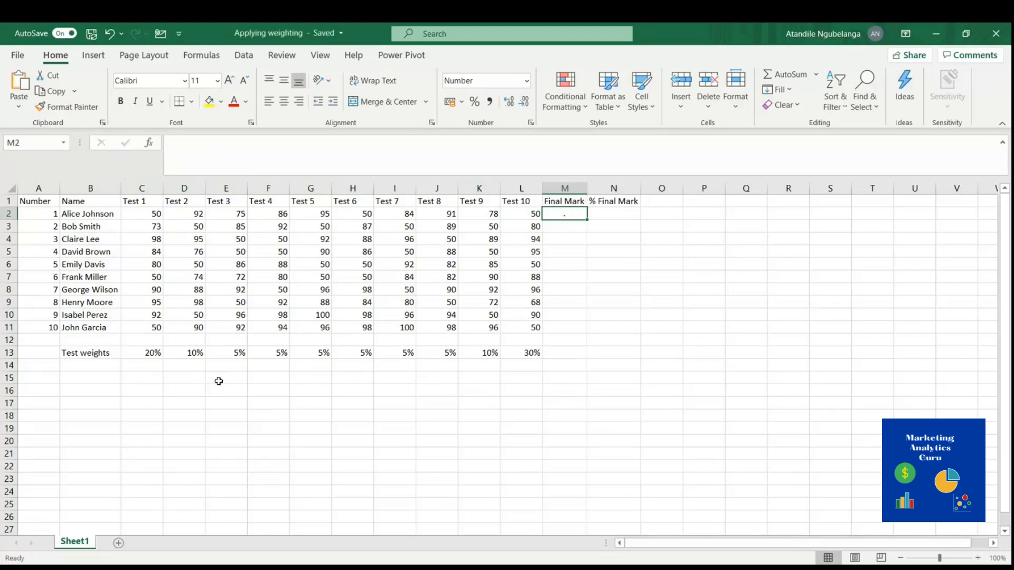
type("=")
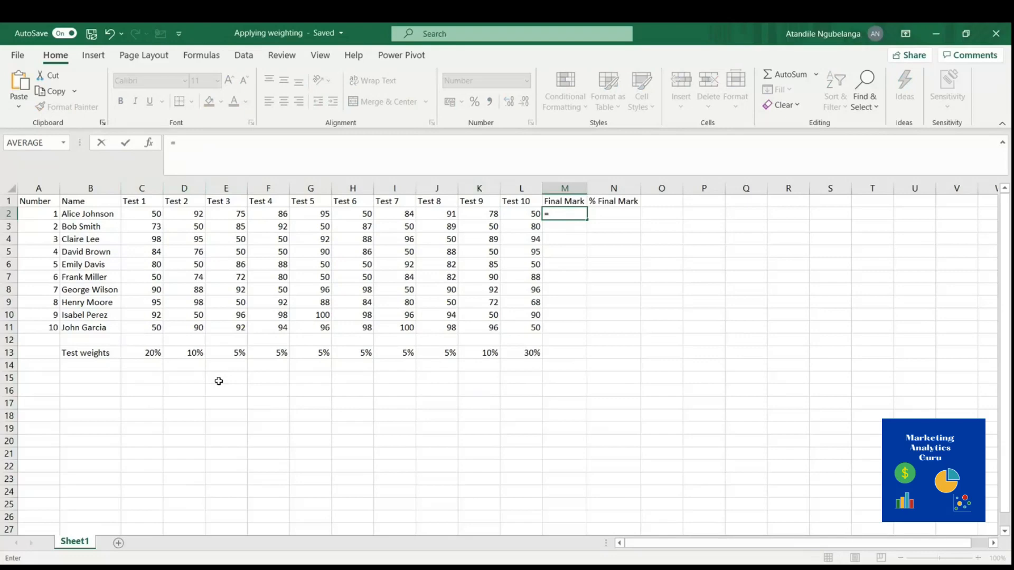
type("(")
left_click(152, 213)
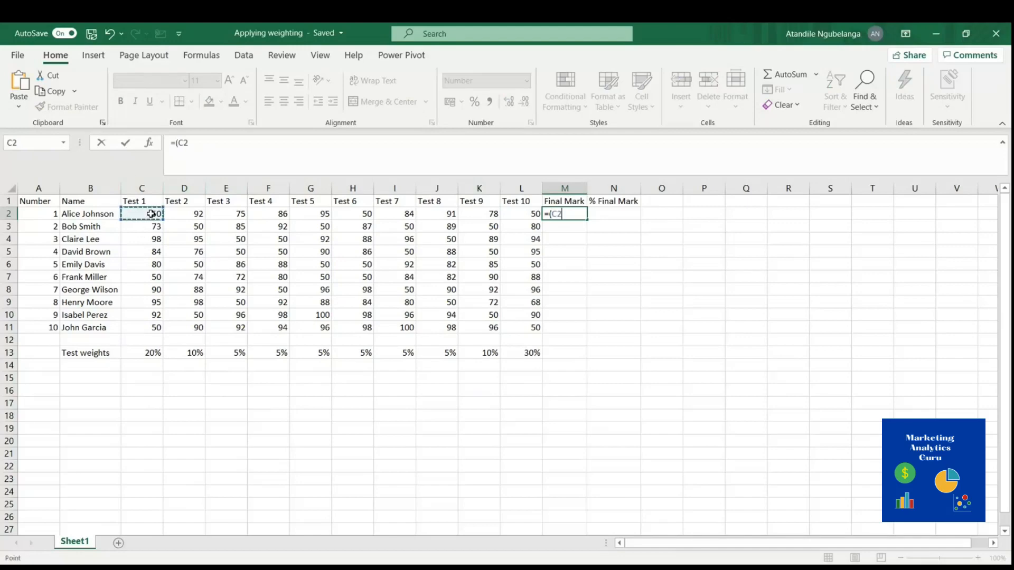
left_click(179, 143)
left_click(190, 211)
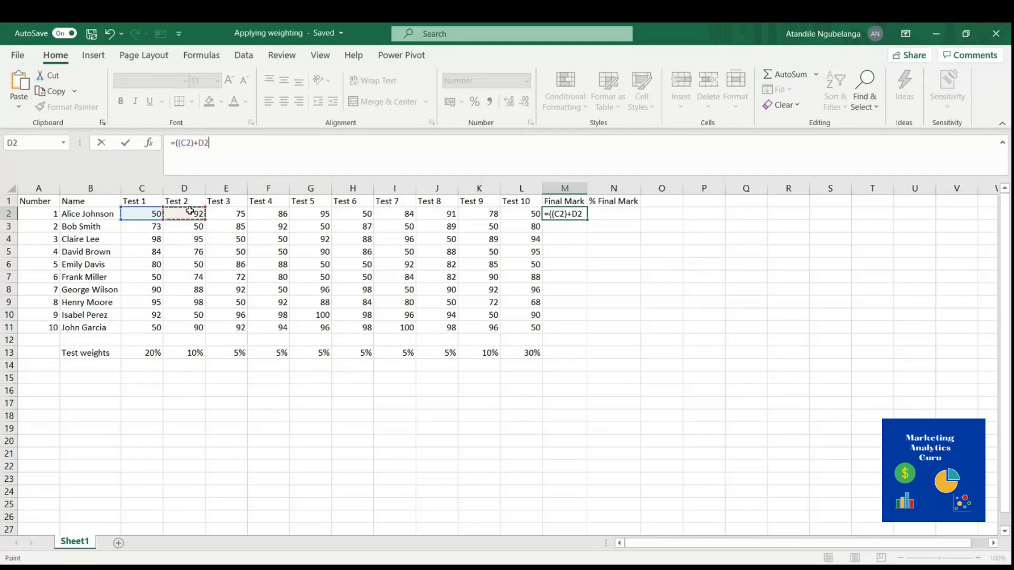
left_click(200, 143)
type("(C2)+")
Extend the M2 formula with the bracketed Test 3 and Test 4 marks, (E2)+(F2)+.
left_click(227, 212)
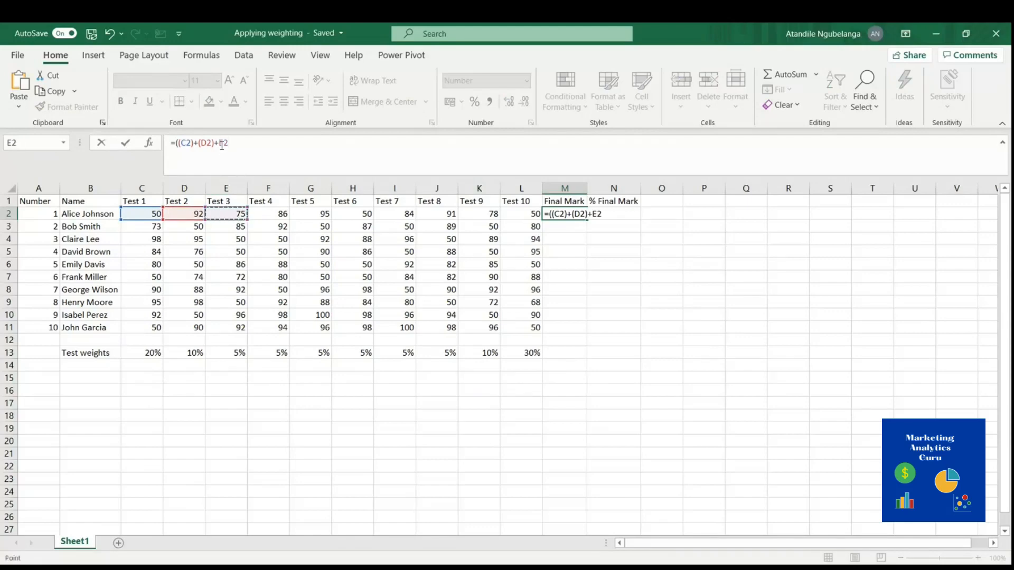
left_click(222, 146)
type("(C2)+")
left_click(267, 216)
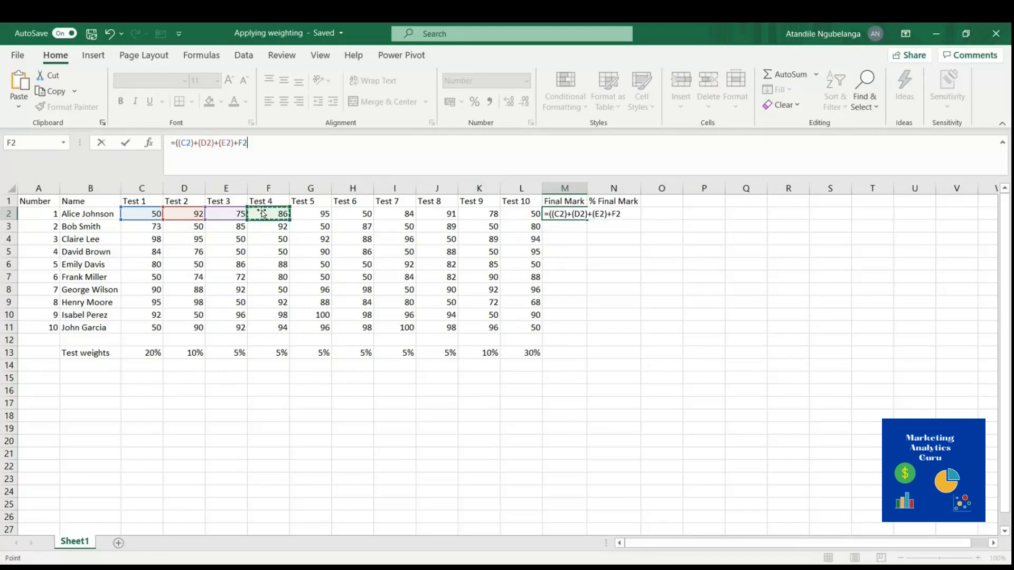
left_click(241, 143)
type("(")
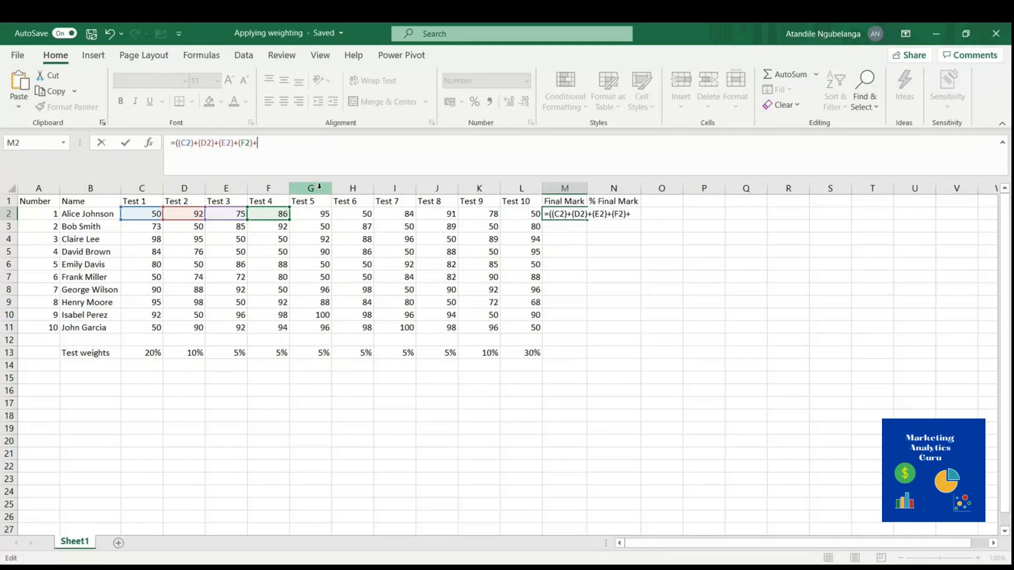
Extend the M2 formula with the bracketed Test 5 and Test 6 marks, (G2)+(H2)+.
left_click(314, 214)
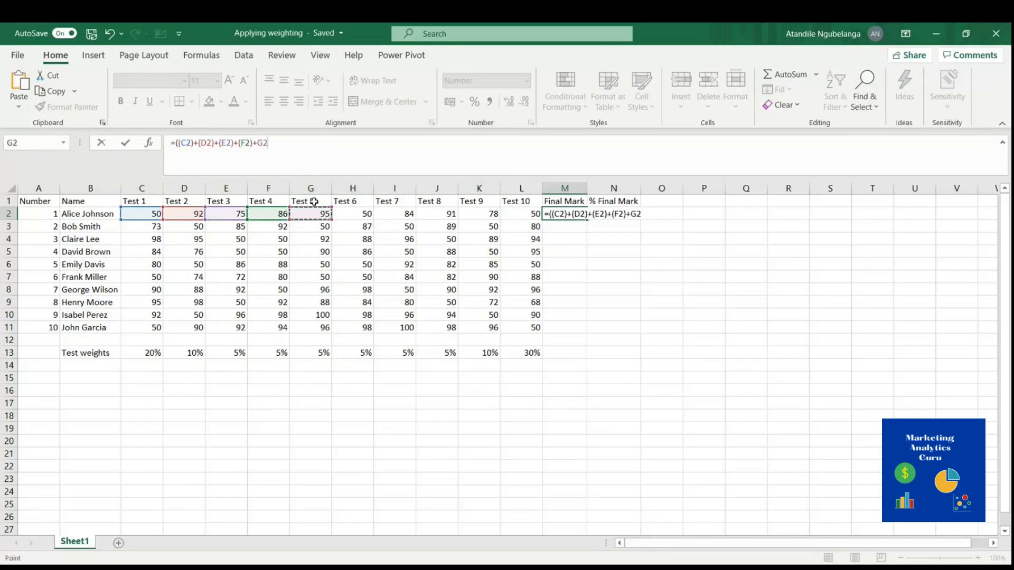
left_click(259, 143)
type("(")
left_click(277, 143)
type(")+")
left_click(349, 214)
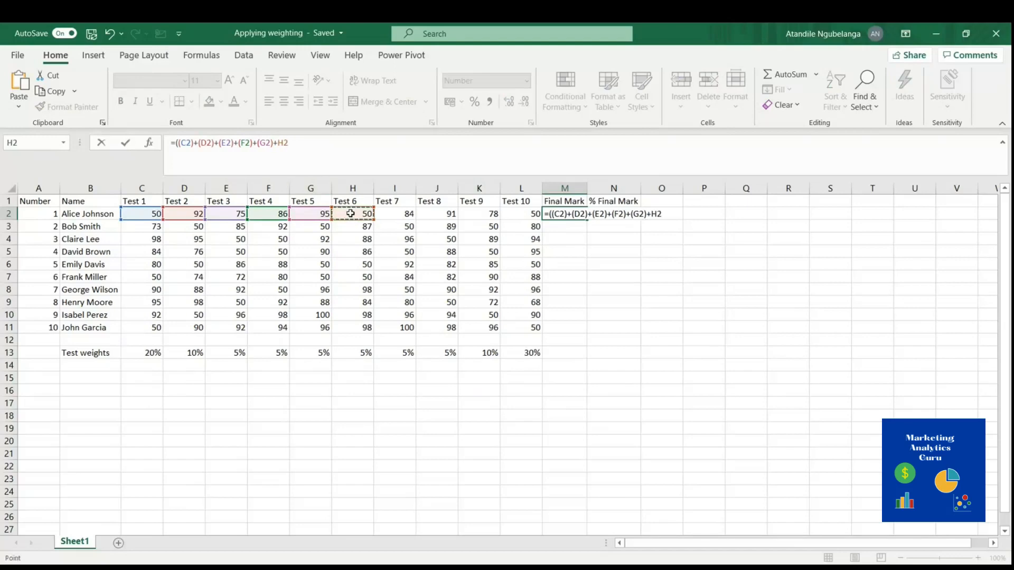
left_click(279, 143)
type("(")
left_click(295, 143)
type(")+")
Extend the M2 formula with the bracketed Test 7 and Test 8 marks, (I2)+(J2)+.
left_click(403, 217)
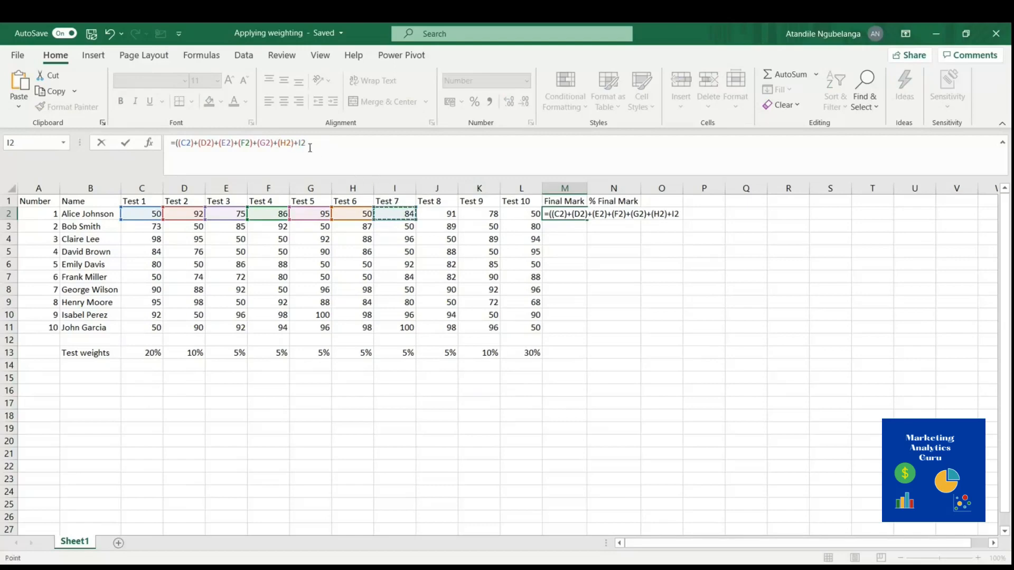
key("Left")
key("Left")
type("(")
type("+")
left_click(436, 214)
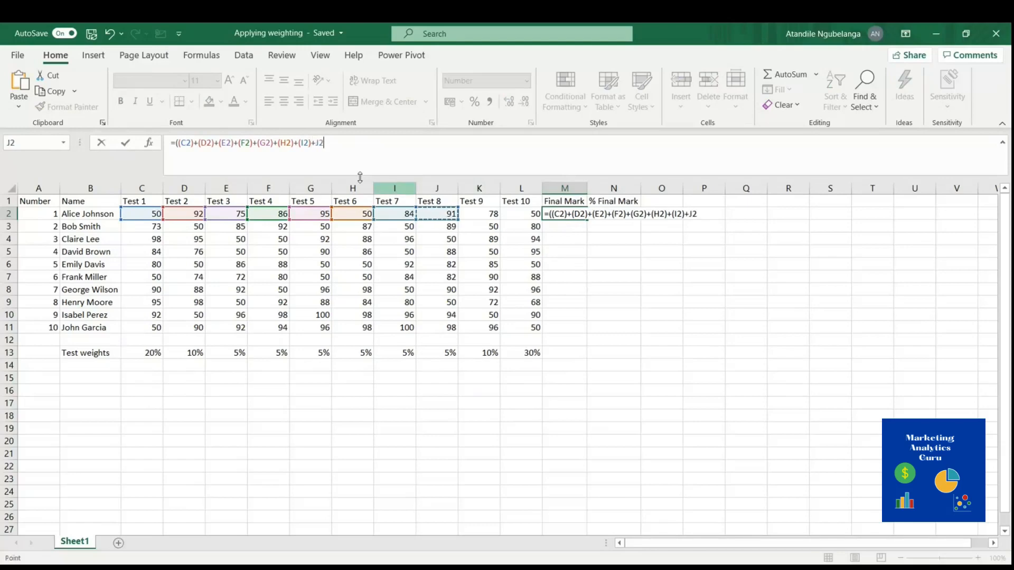
left_click(319, 143)
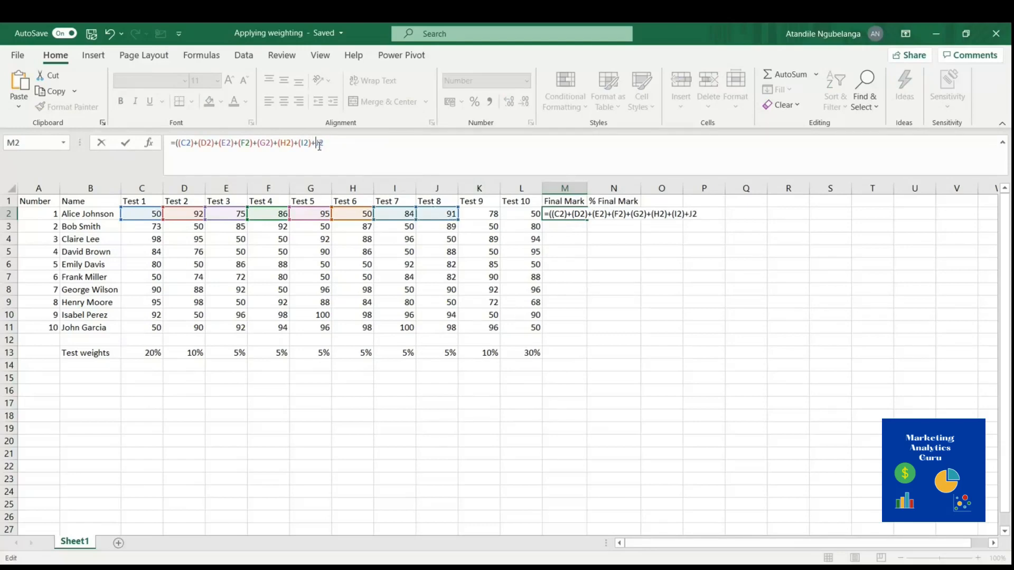
type("(")
left_click(331, 144)
type(")+")
Add the bracketed Test 9 and Test 10 marks, (K2)+(L2), to the M2 formula and close the outer bracket.
left_click(469, 214)
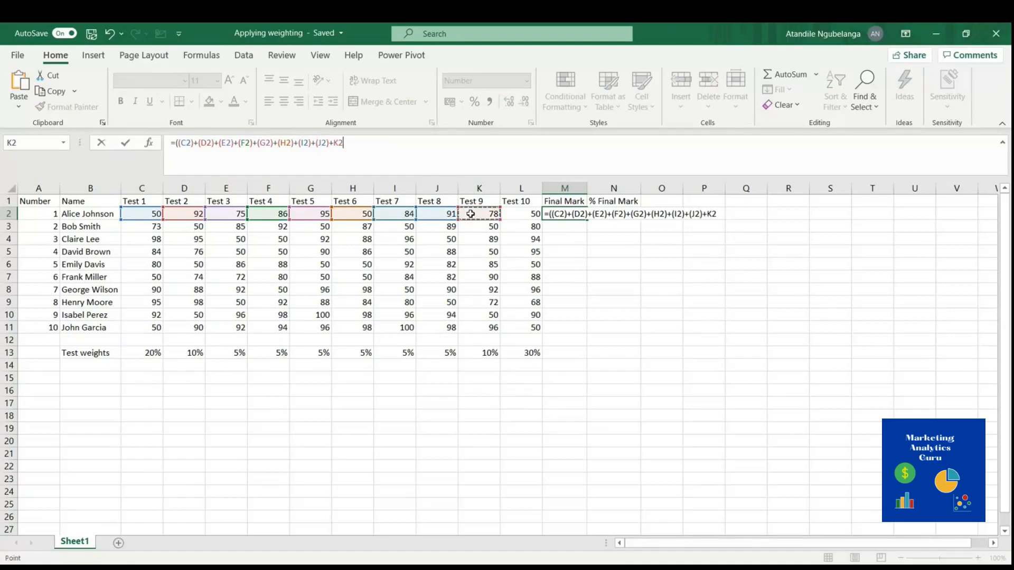
left_click(335, 144)
type("(C2)+")
left_click(512, 212)
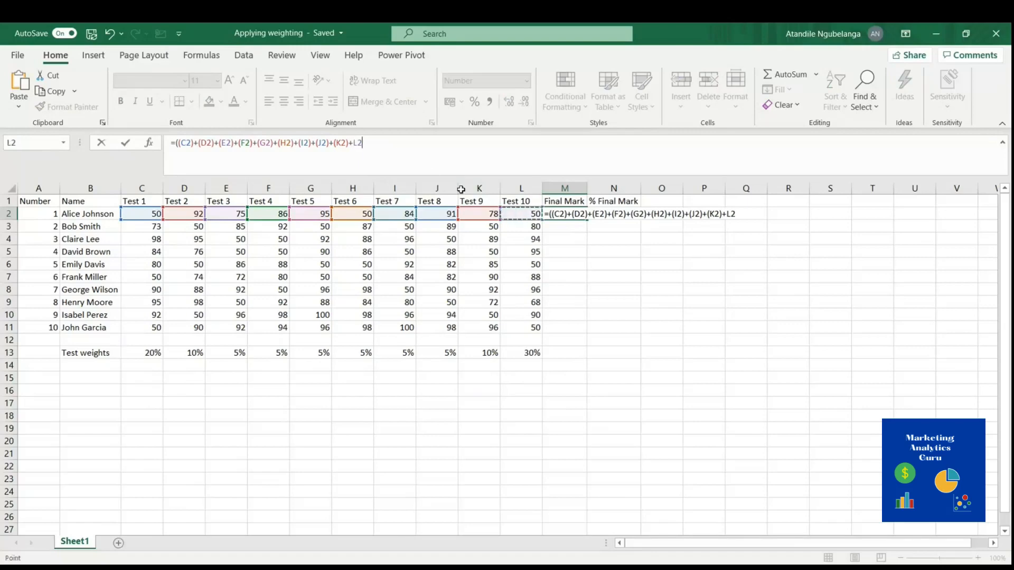
left_click(355, 144)
type("(C2)")
Multiply the Test 1 and Test 2 marks in the M2 formula by their weights, giving (C2*C13)+(D2*D13).
left_click(178, 143)
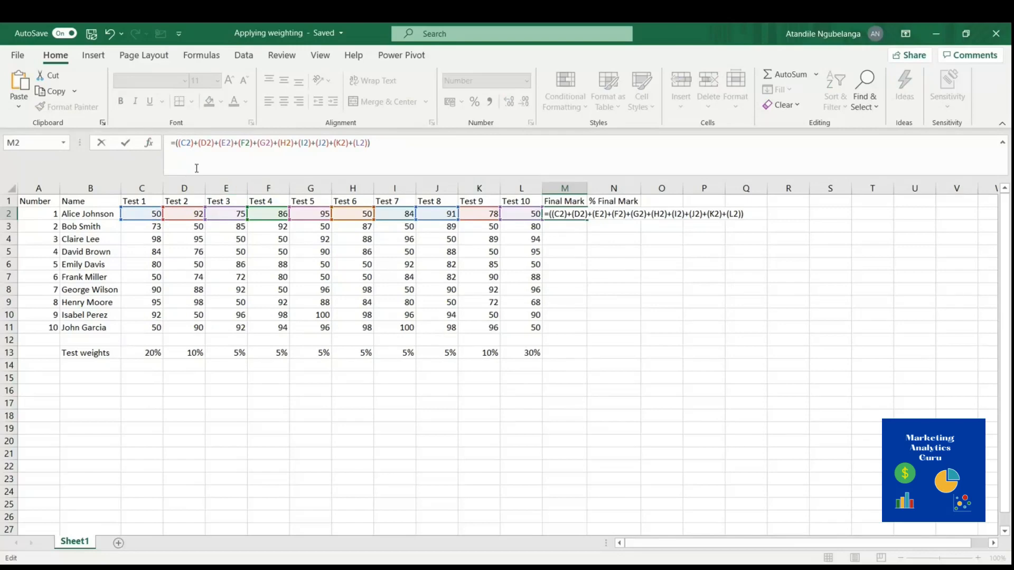
type("*")
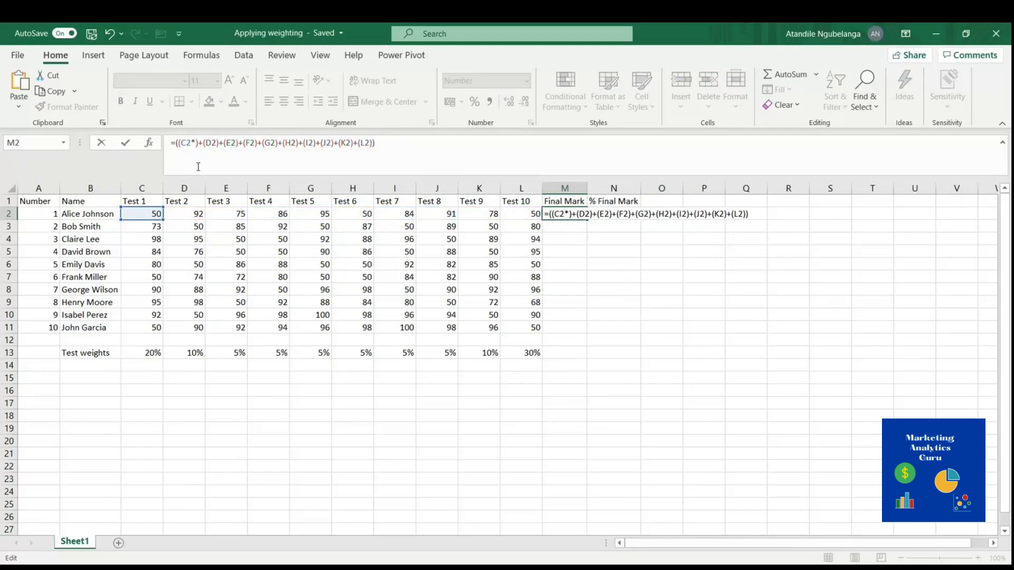
left_click(152, 353)
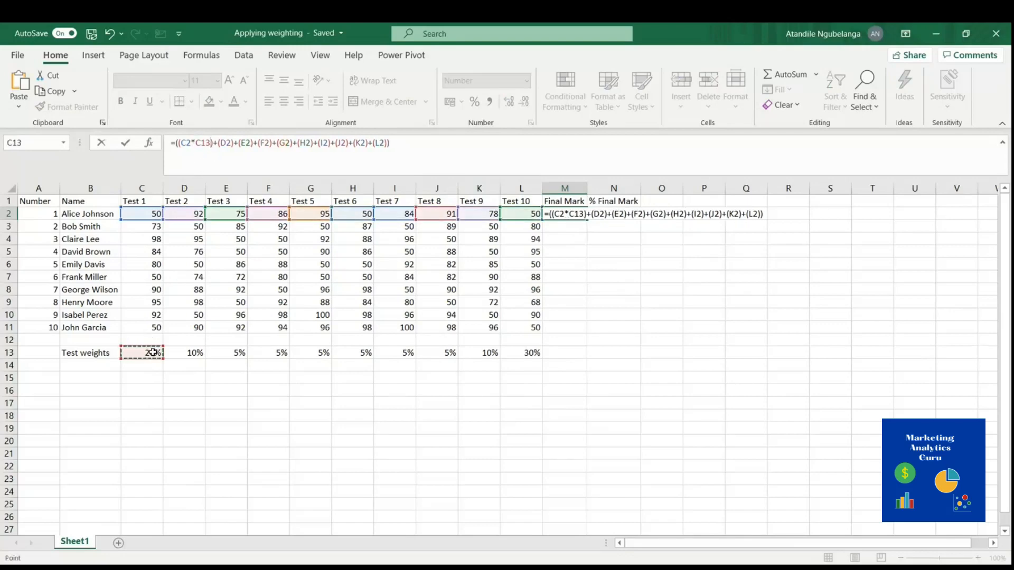
left_click(231, 144)
type("*")
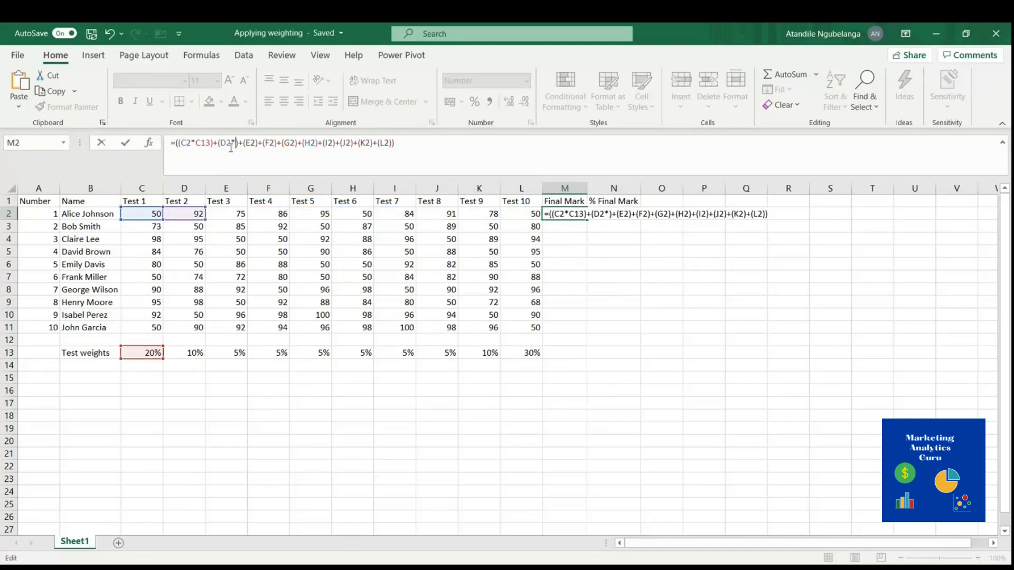
left_click(192, 353)
Multiply the Test 3 and Test 4 marks in the M2 formula by their weights, giving (E2*E13)+(F2*F13).
left_click(273, 143)
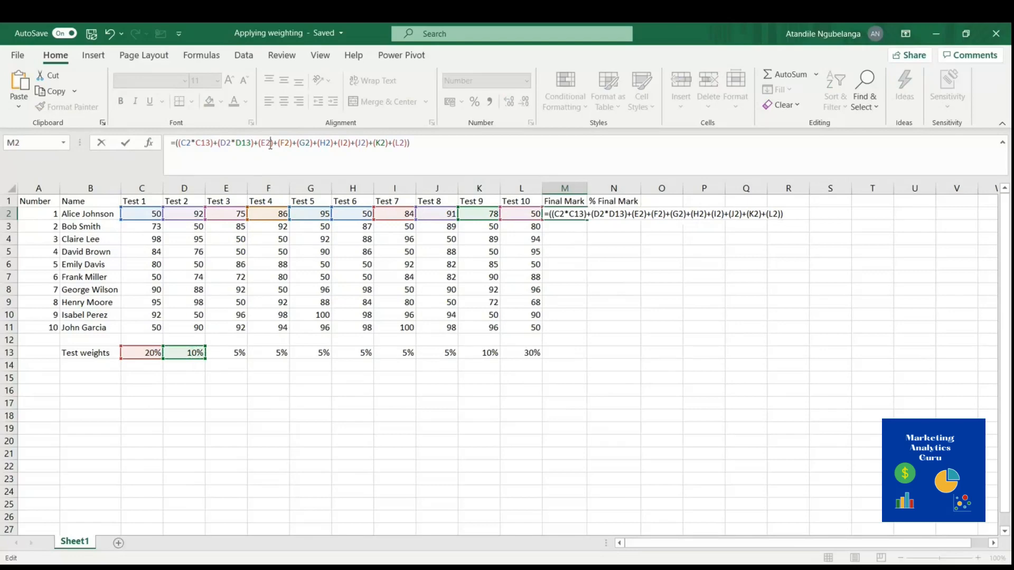
type("*")
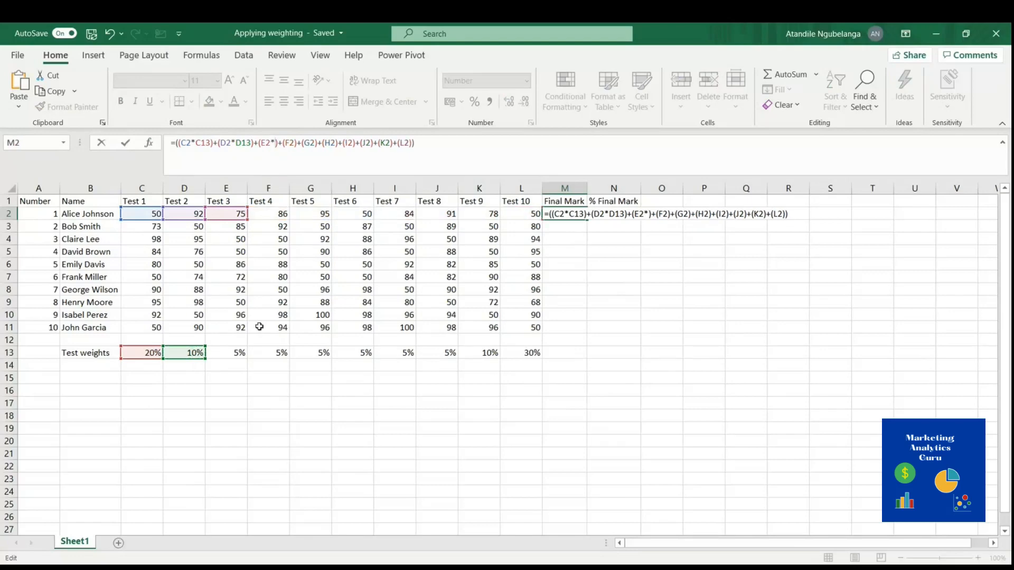
left_click(229, 353)
left_click(310, 143)
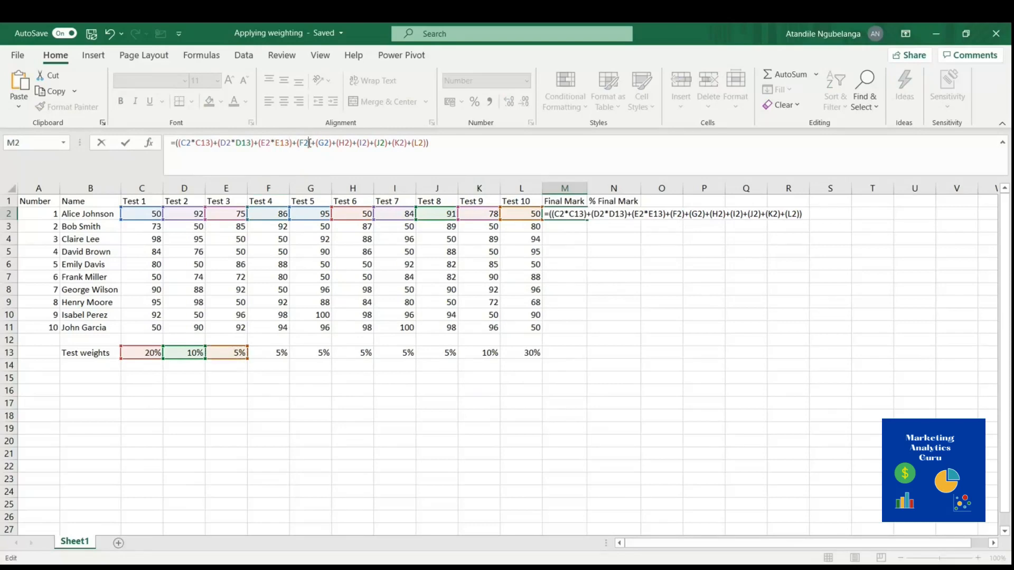
type("*")
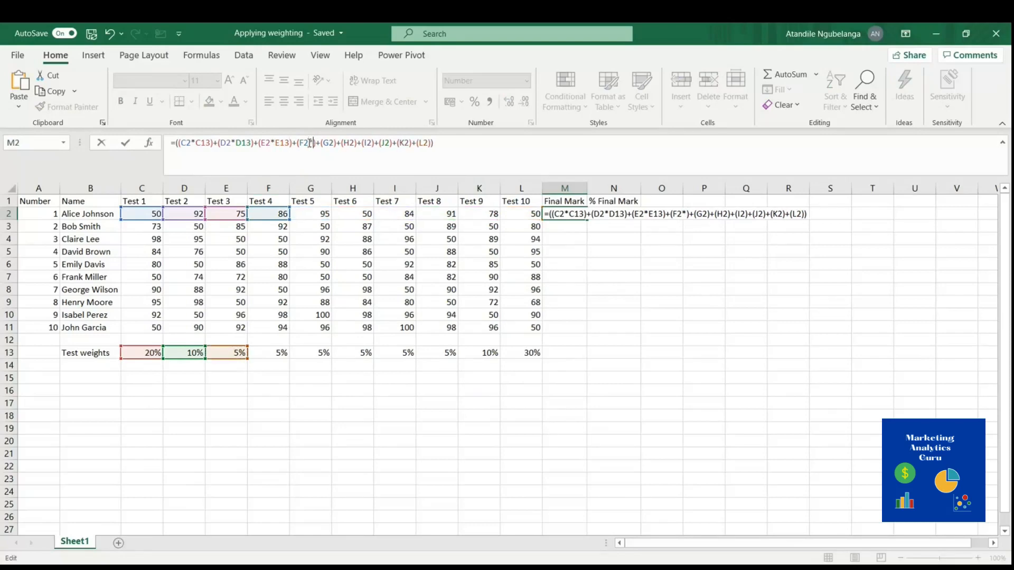
left_click(274, 352)
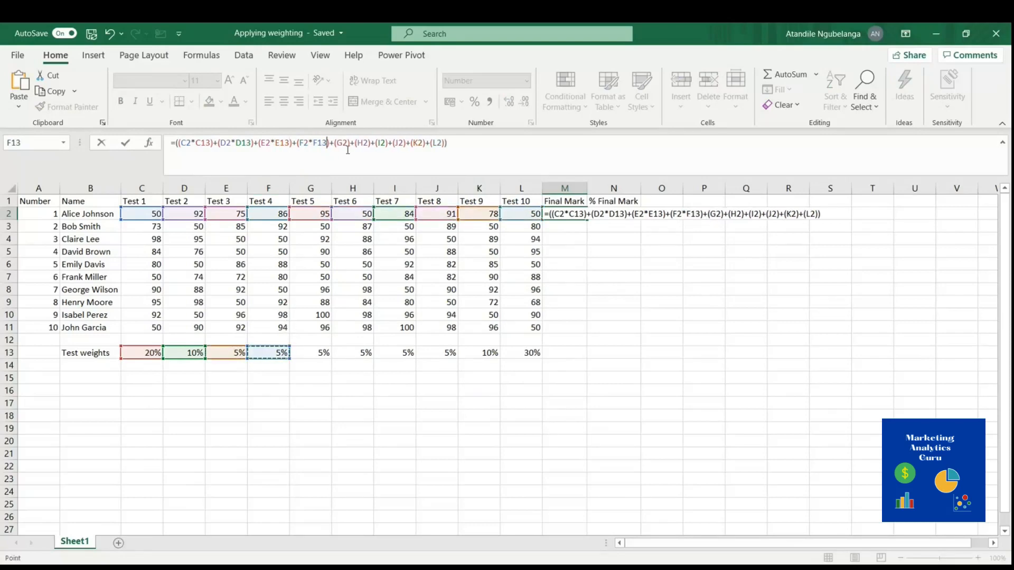
Multiply the Test 5 and Test 6 marks in the M2 formula by their weights, giving (G2*G13)+(H2*H13).
left_click(347, 144)
type("*")
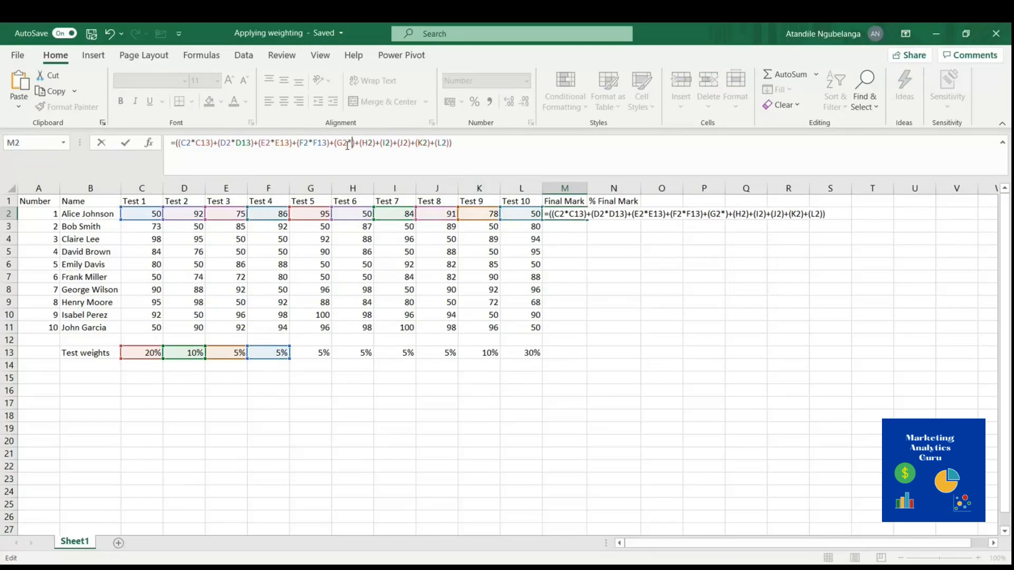
left_click(321, 353)
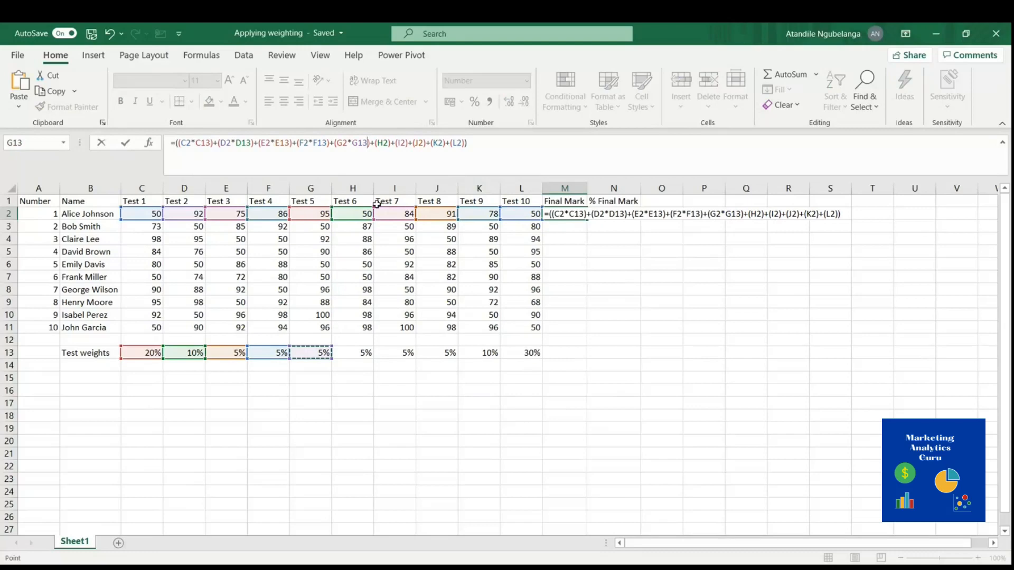
left_click(389, 144)
type("*")
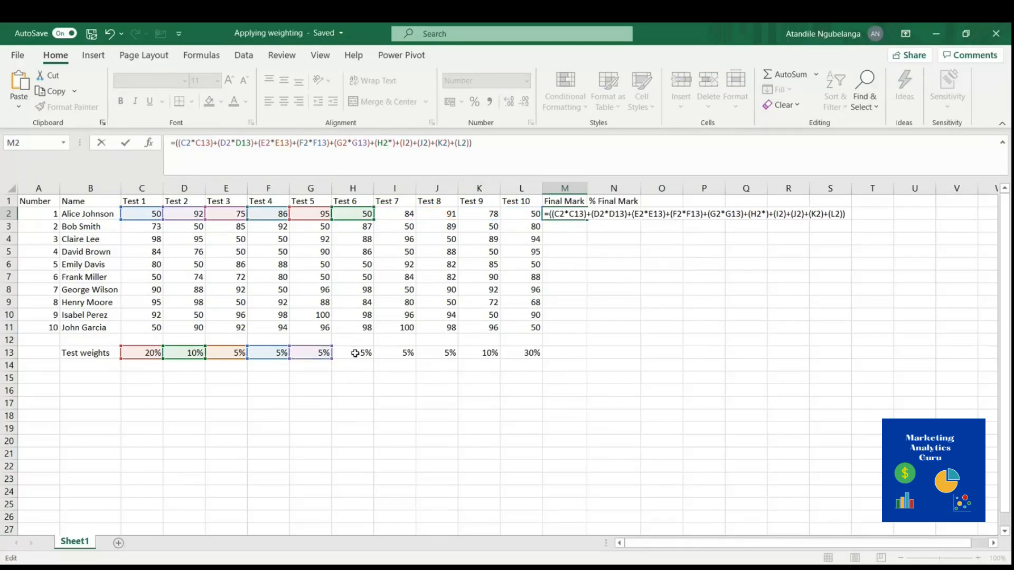
left_click(355, 354)
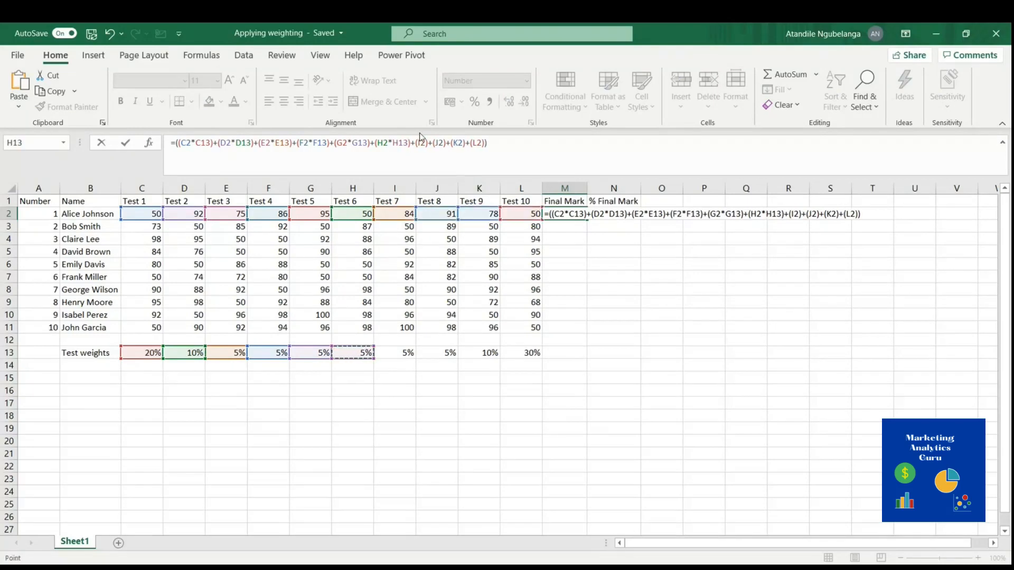
Multiply the Test 7 and Test 8 marks in the M2 formula by their weights, giving (I2*I13)+(J2*J13).
left_click(425, 143)
type("*")
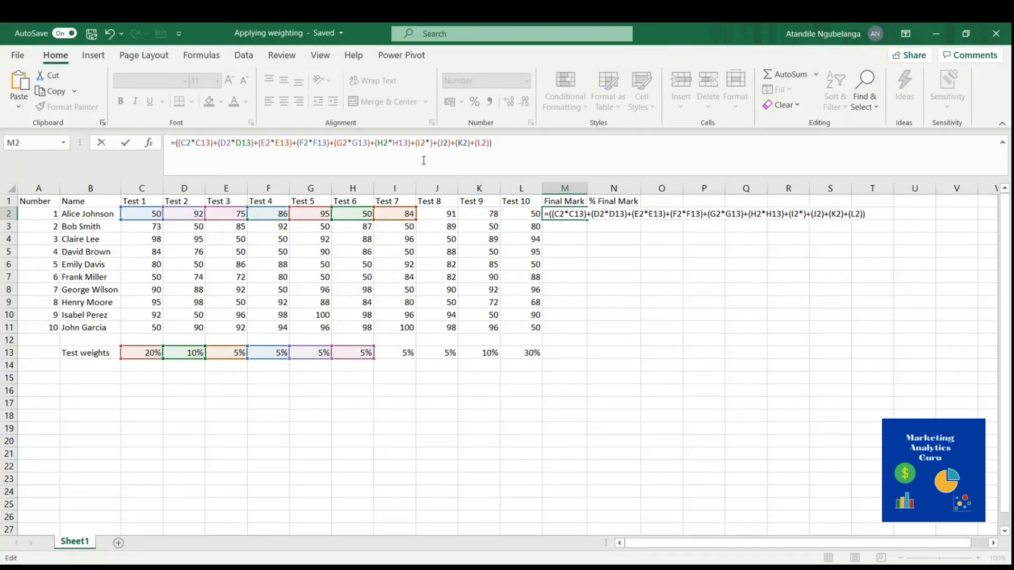
left_click(400, 351)
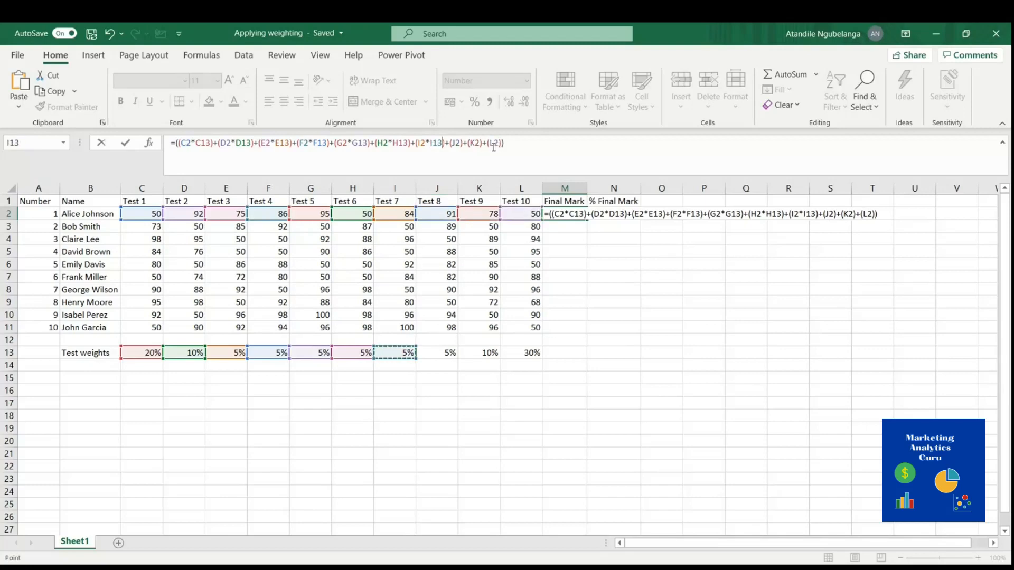
left_click(461, 143)
type("*")
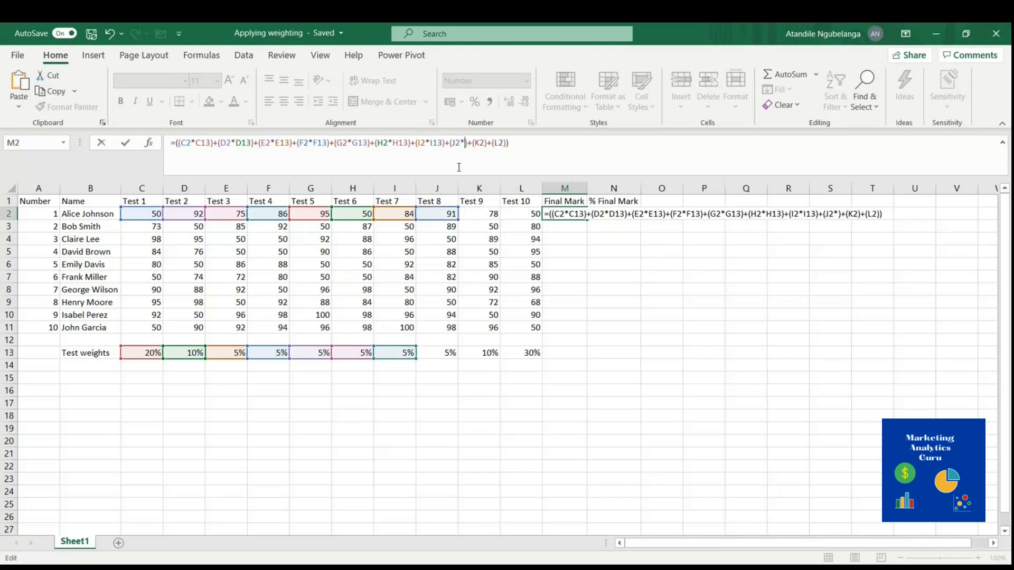
left_click(445, 354)
Multiply the Test 9 and Test 10 marks by their weights as (K2*K13)+(L2*L13) and enter the finished formula in M2.
left_click(497, 142)
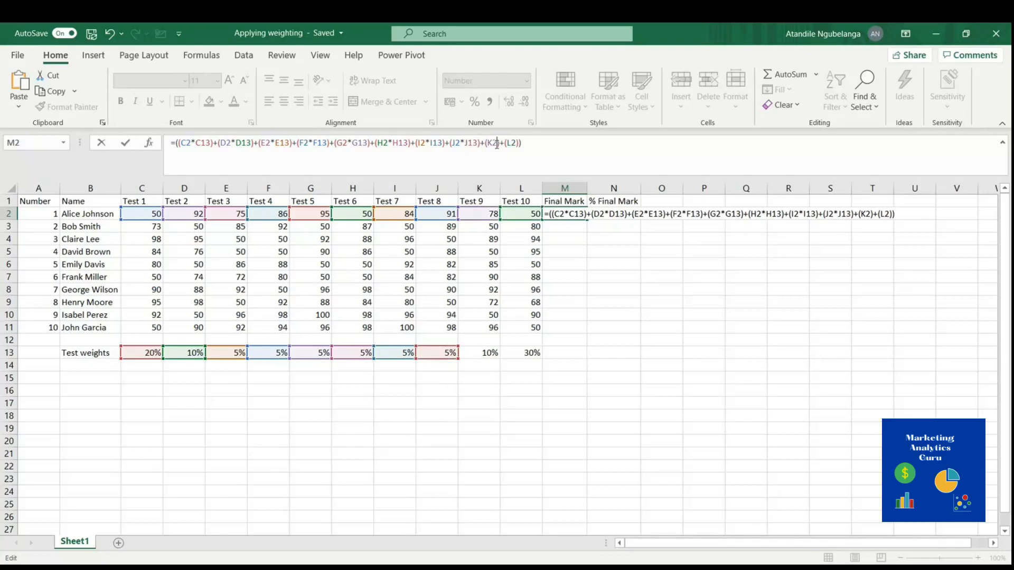
type("*")
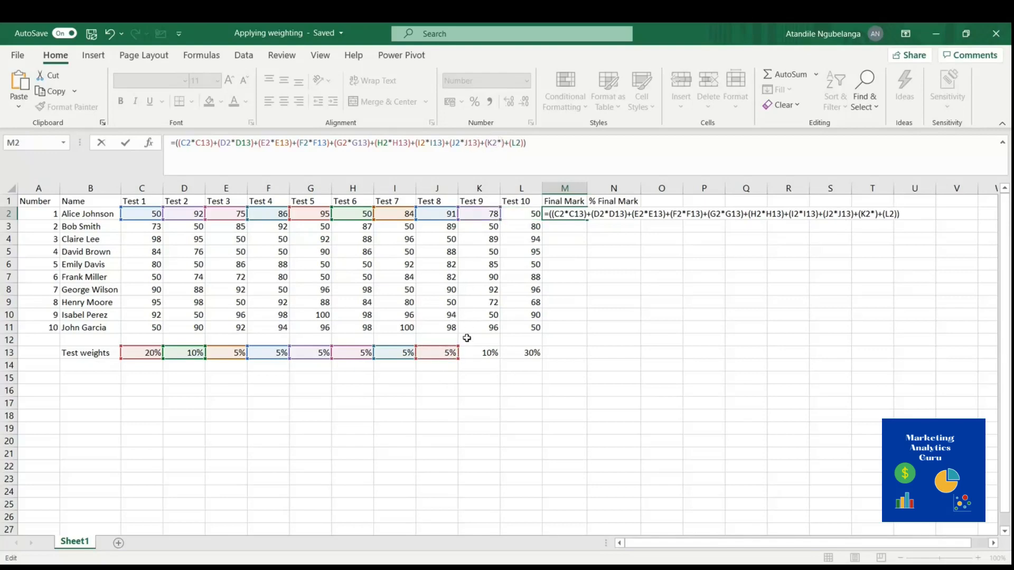
left_click(475, 352)
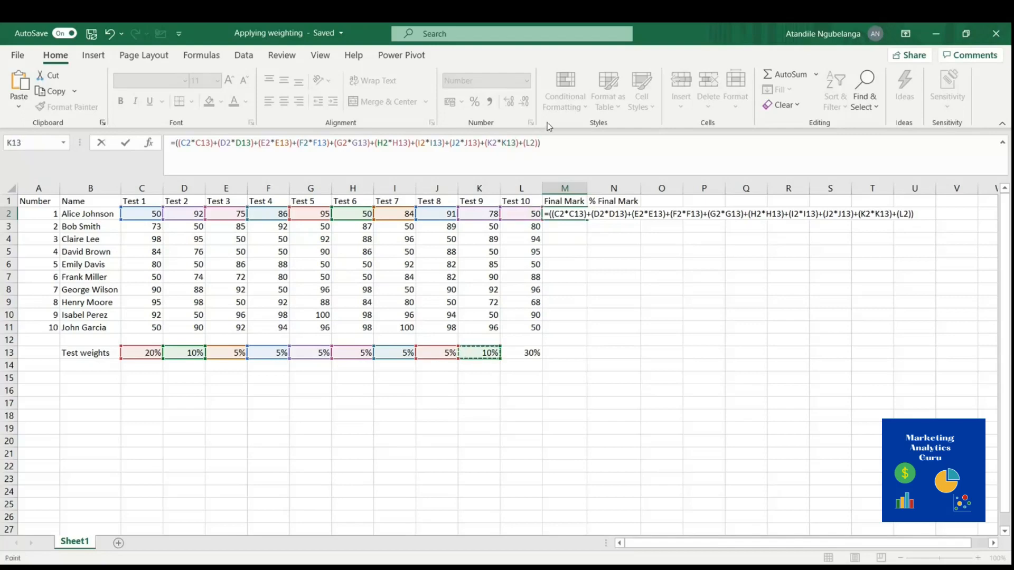
left_click(535, 143)
type("*")
left_click(521, 353)
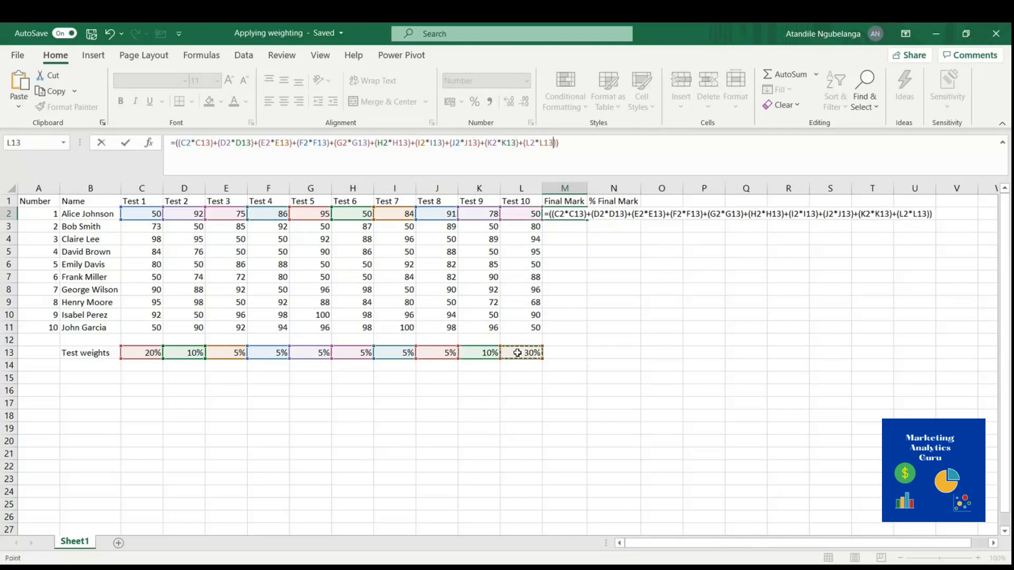
left_click(574, 145)
key("Return")
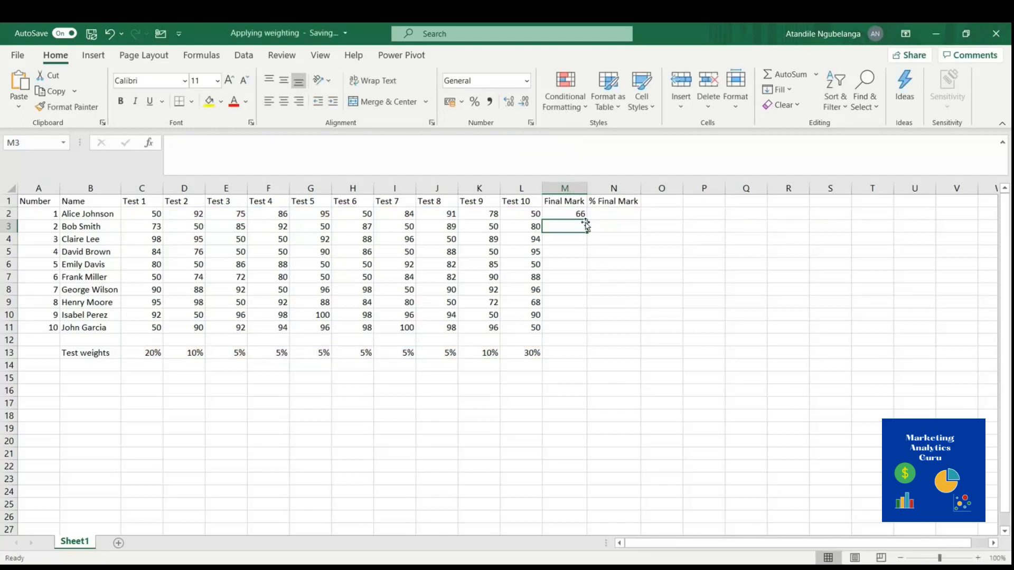
Examine the M2 formula against the first student's marks in row 2 and the test weights it references in row 13.
left_click(579, 212)
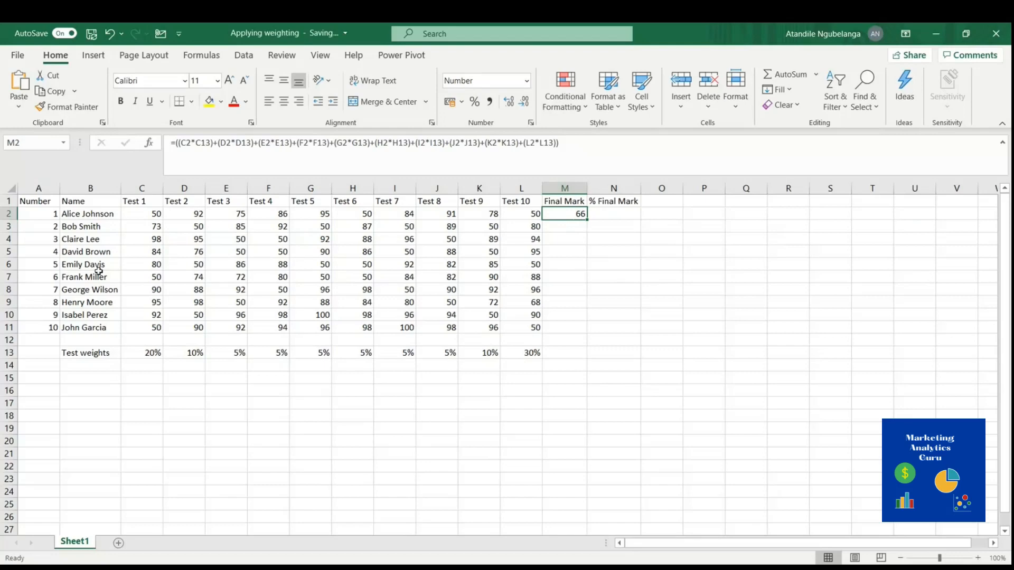
left_click(9, 213)
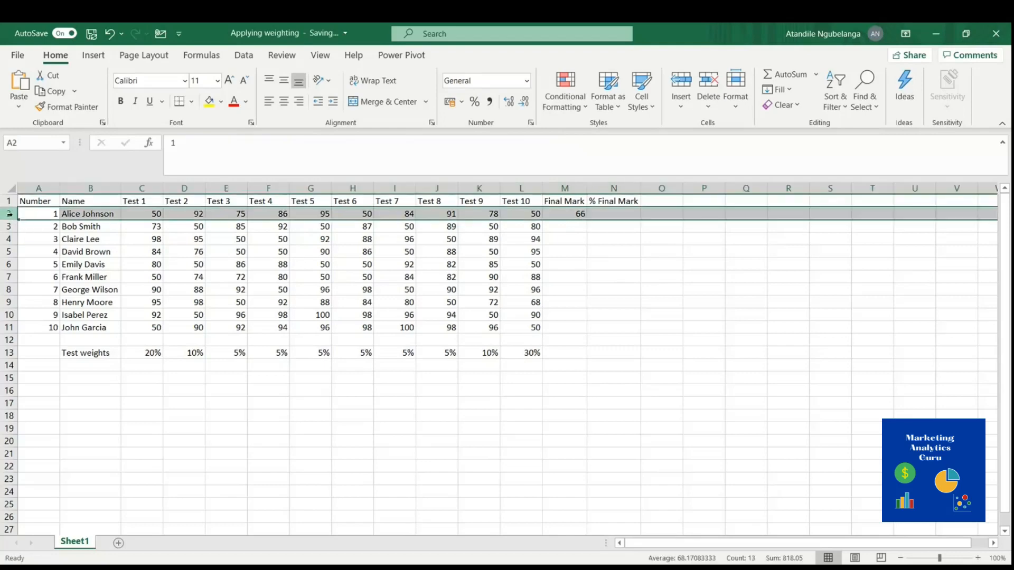
left_click(576, 214)
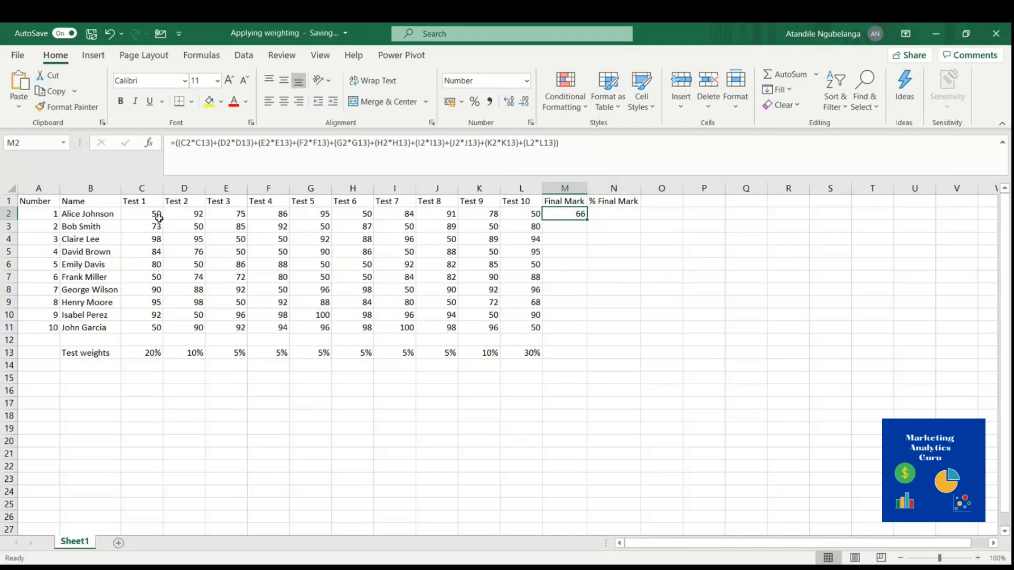
left_click(197, 143)
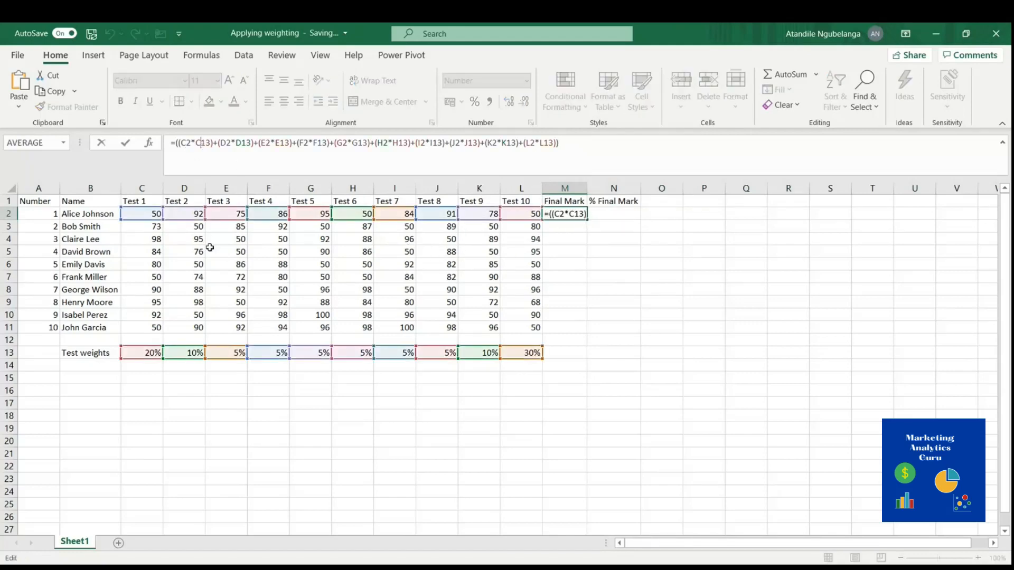
left_click(199, 389)
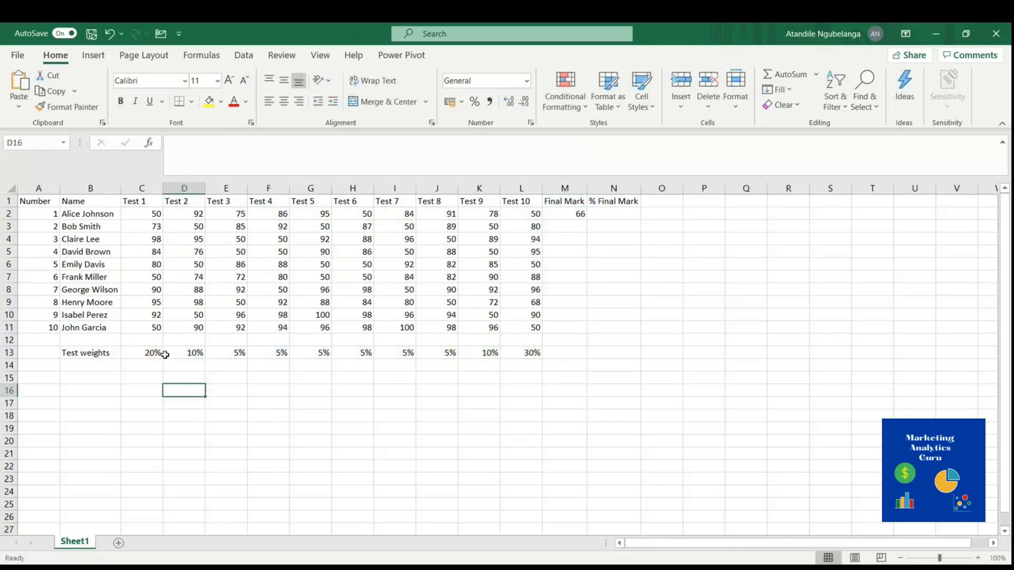
left_click(556, 211)
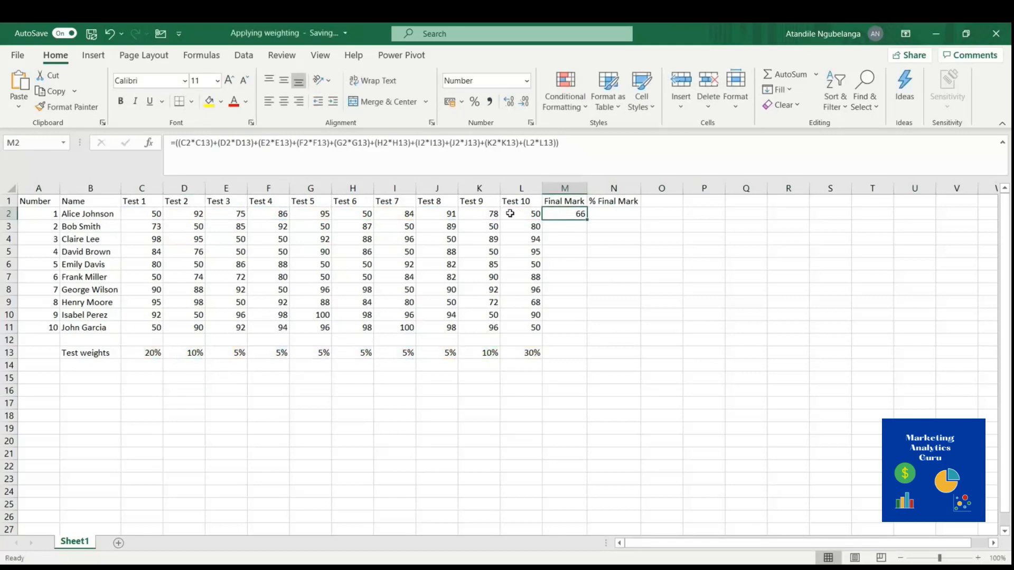
left_click(206, 143)
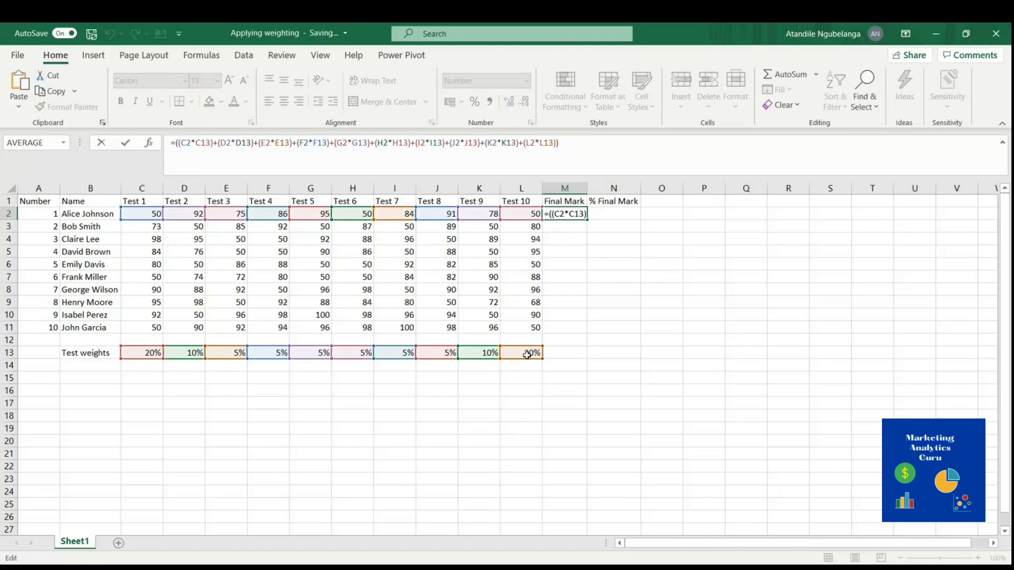
Replace the C13 and D13 references in the M2 formula with the fixed weights 20% and 10%, and review the edited formula.
left_click_drag(211, 407, 214, 417)
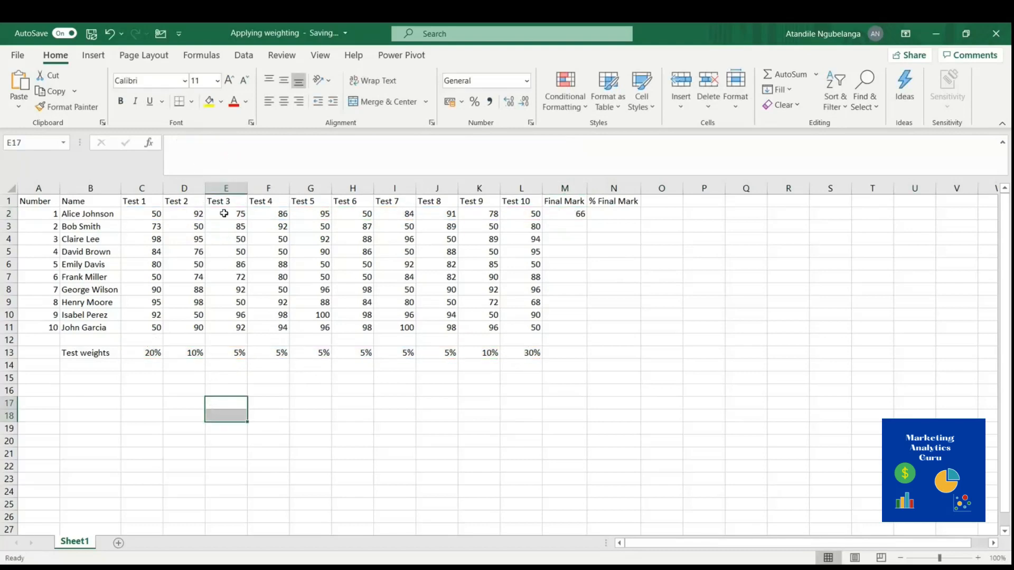
left_click(563, 213)
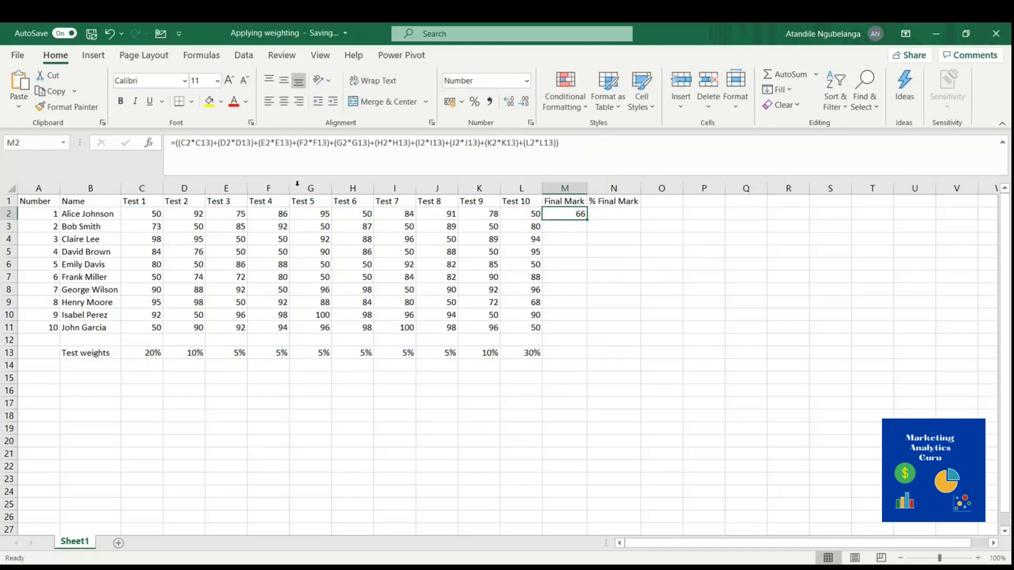
left_click(205, 144)
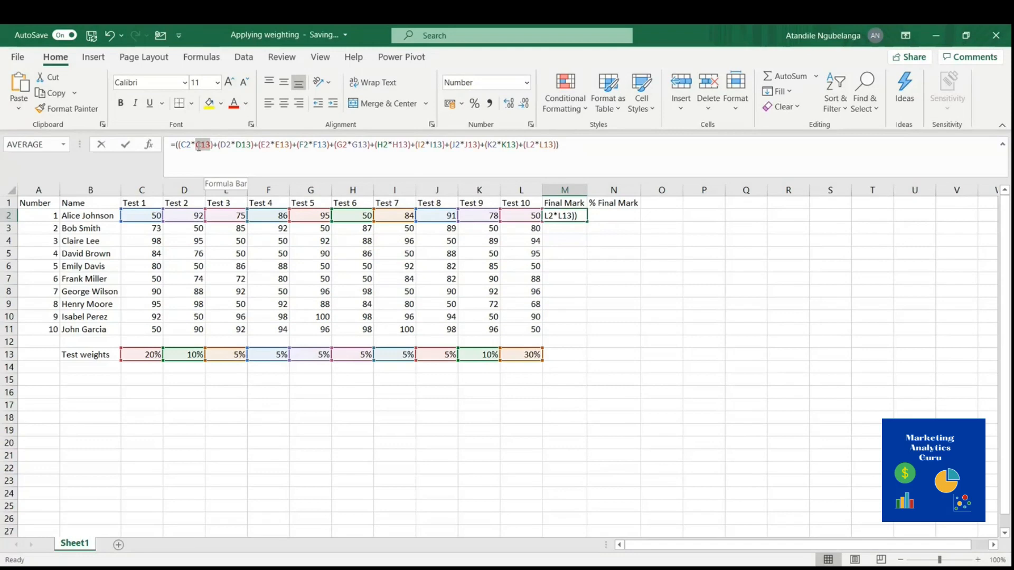
type("20%")
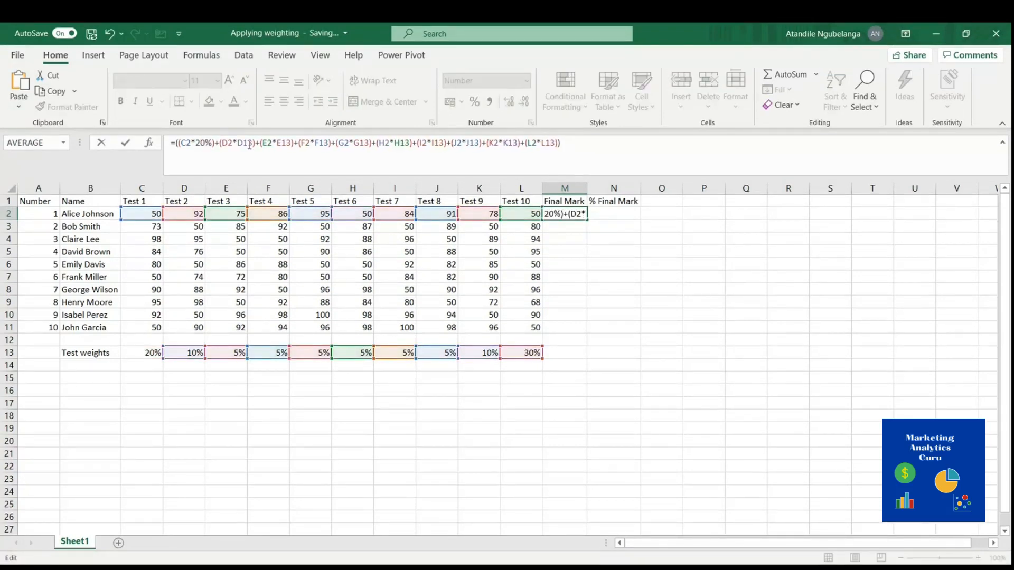
left_click_drag(253, 144, 238, 142)
type("10%")
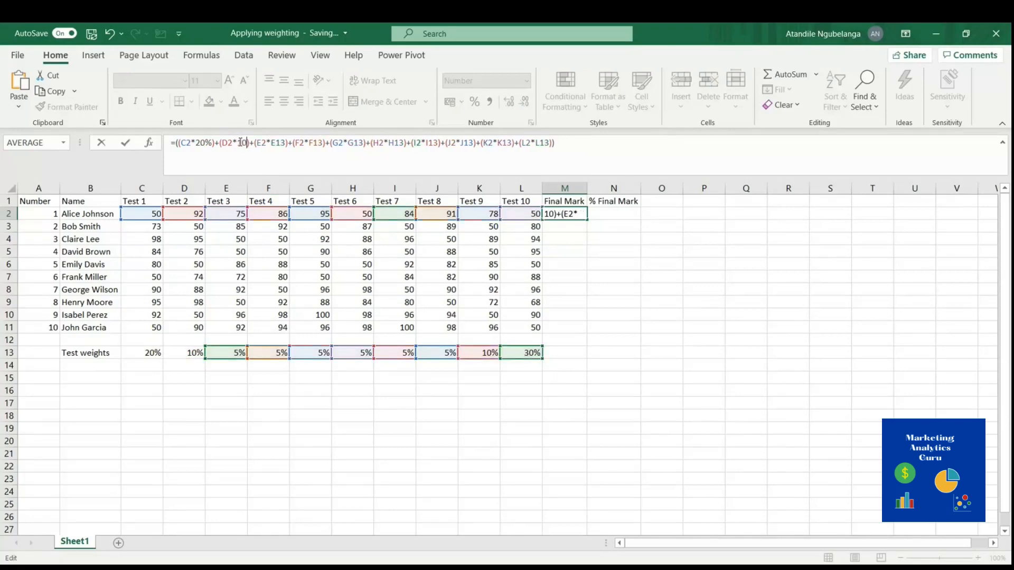
key("Return")
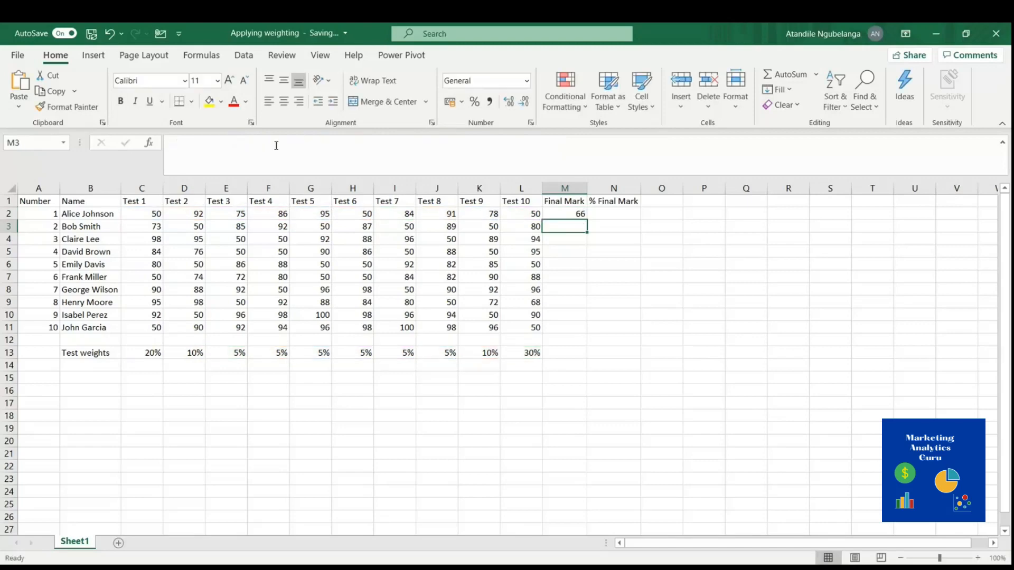
left_click(583, 214)
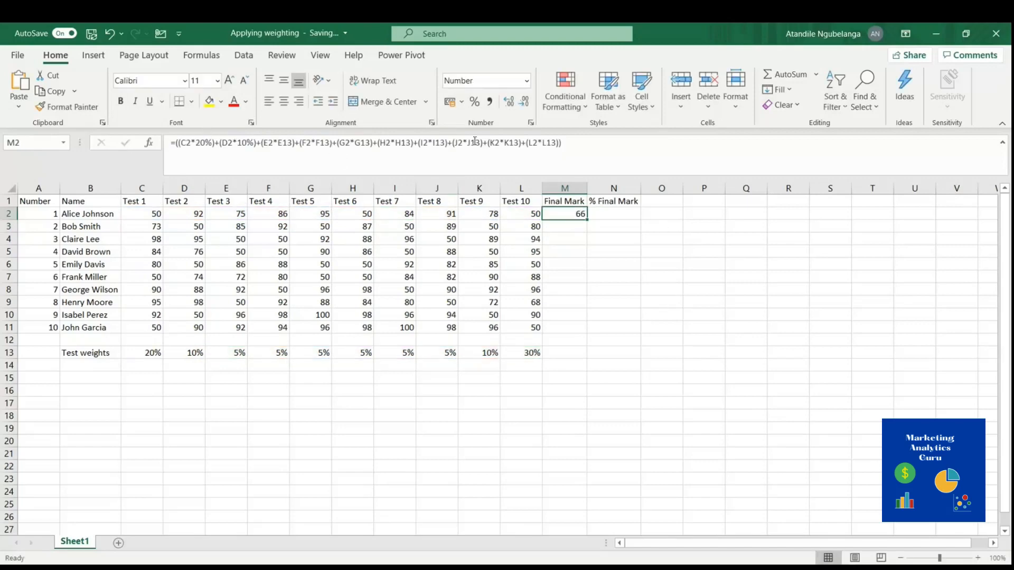
left_click(566, 146)
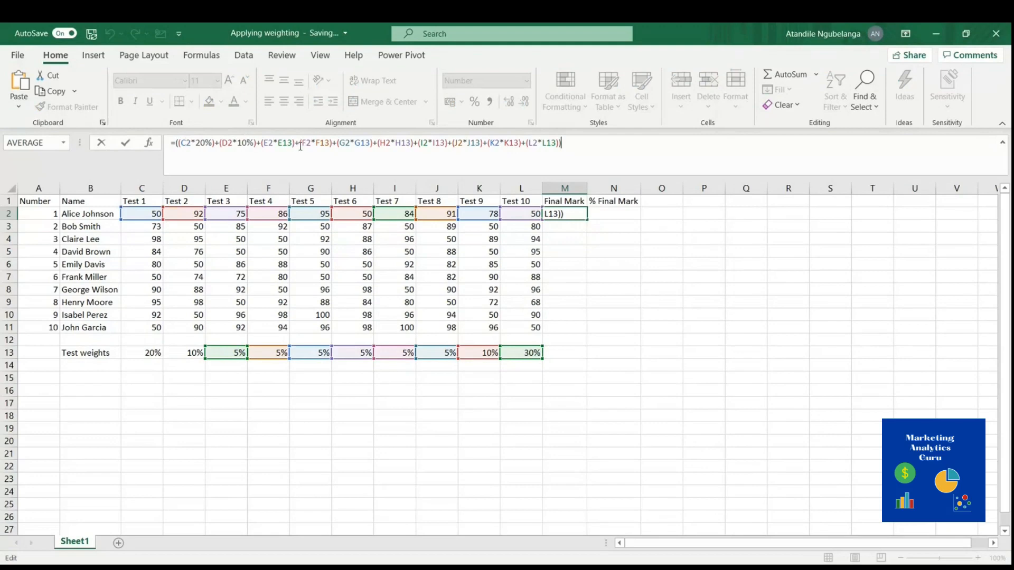
key("ctrl+Return")
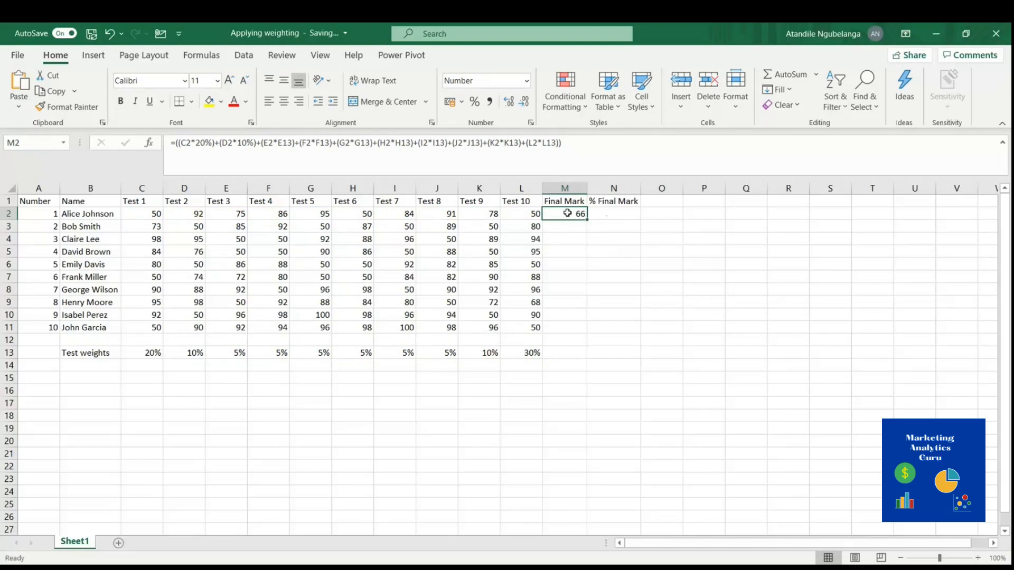
Calculate the first student's % Final Mark in N2 with the formula =M2/100.
left_click(611, 214)
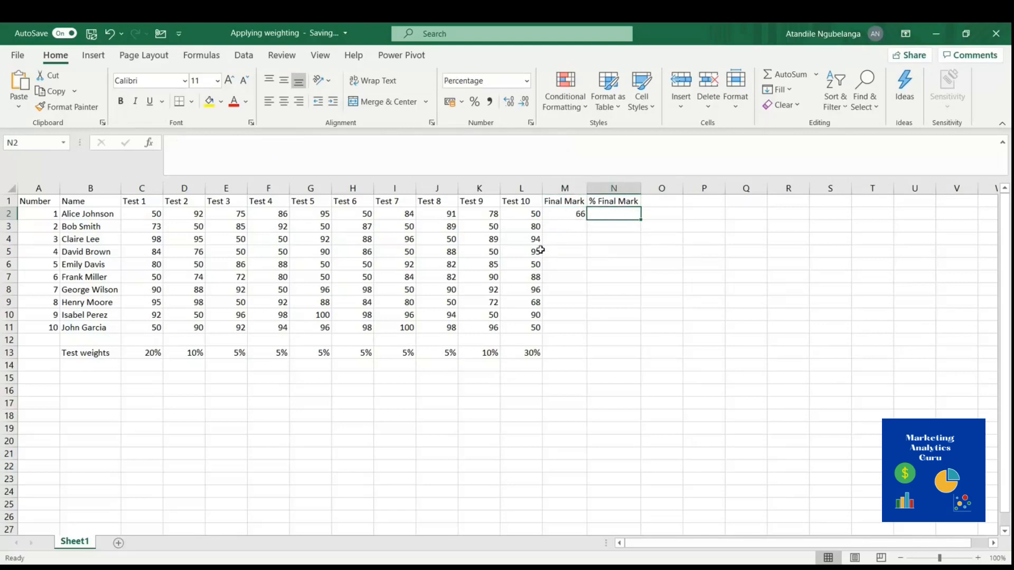
type("=")
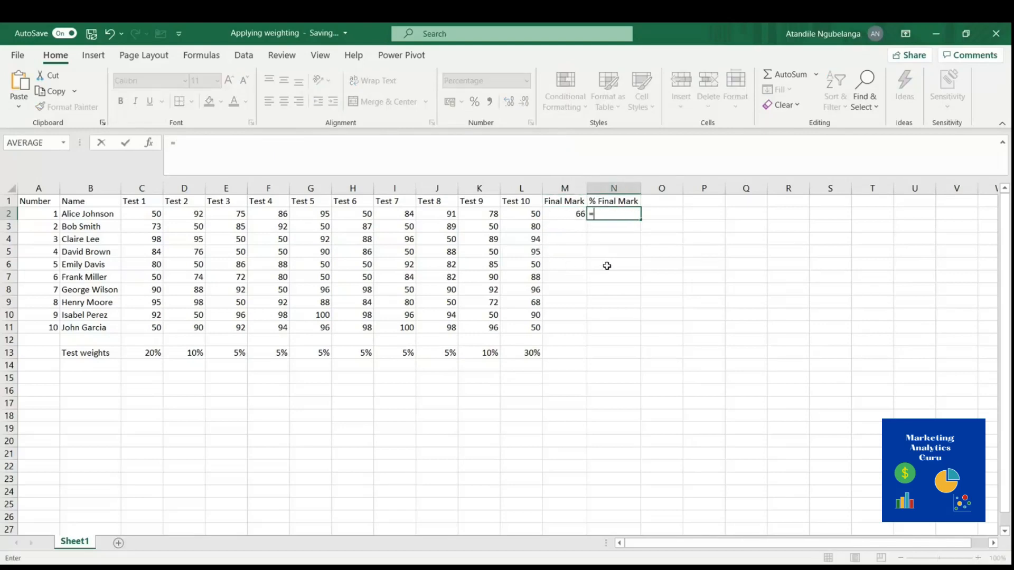
left_click(569, 214)
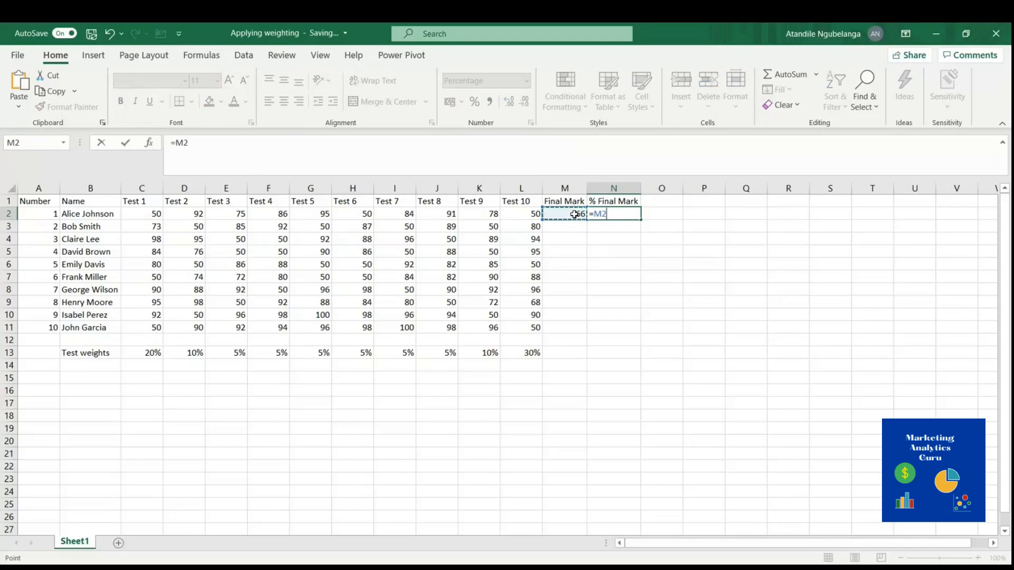
type("/100")
key("Return")
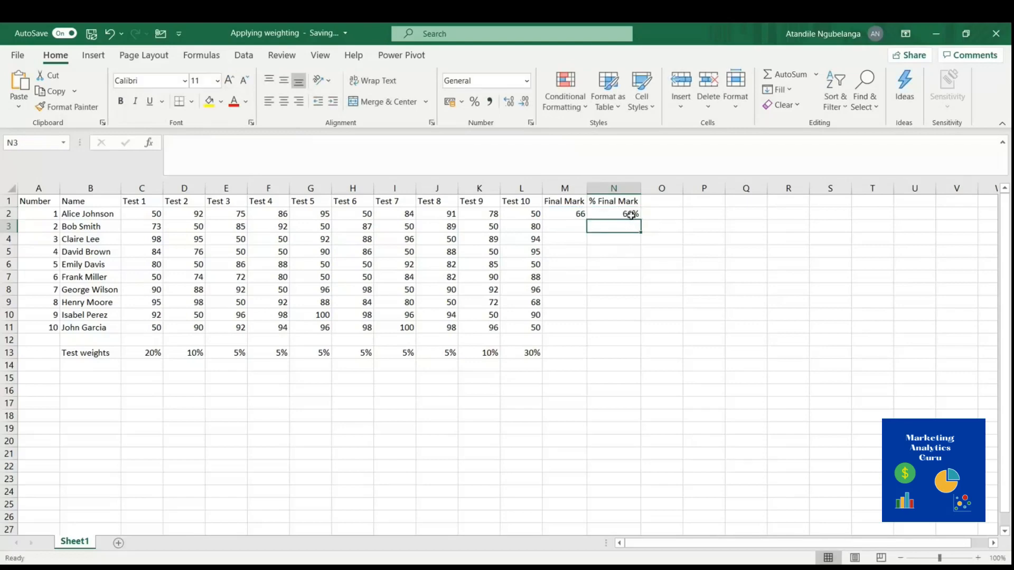
left_click(638, 267)
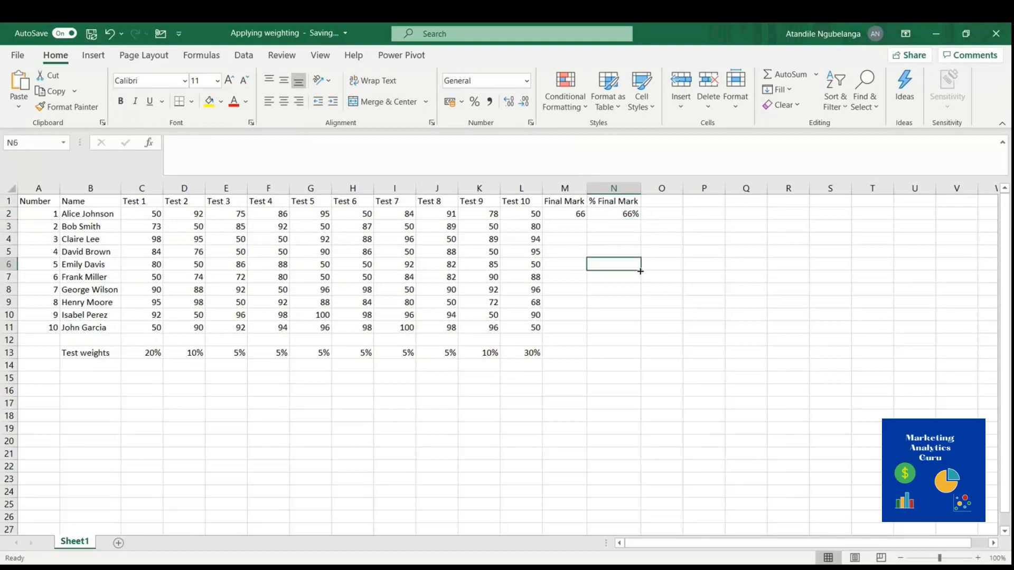
left_click(596, 213)
left_click(683, 276)
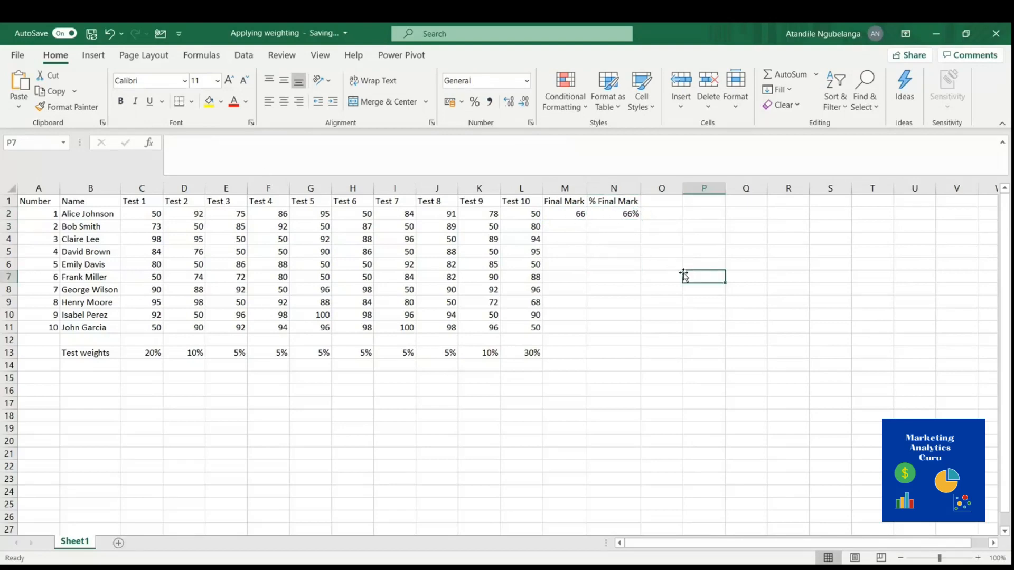
Fill the Final Mark and % Final Mark formulas from M2:N2 down to row 3 and inspect the copied M3 formula.
left_click_drag(564, 210, 613, 214)
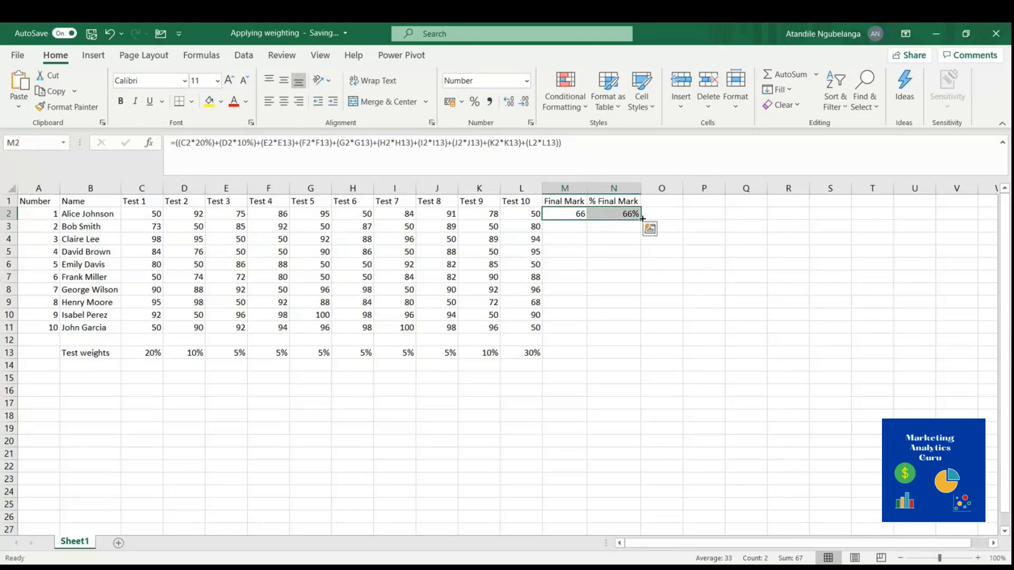
left_click_drag(642, 218, 641, 231)
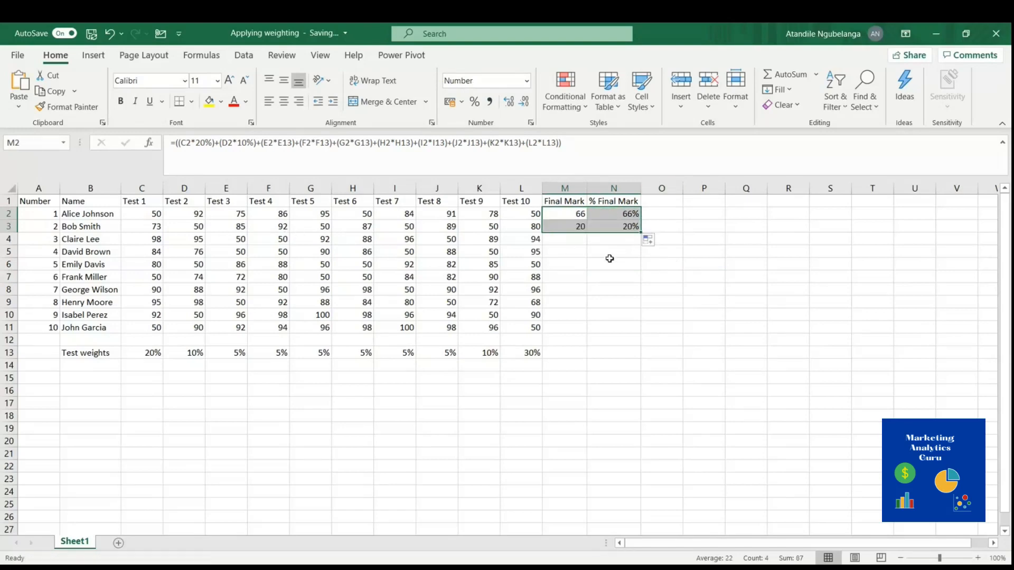
left_click(573, 226)
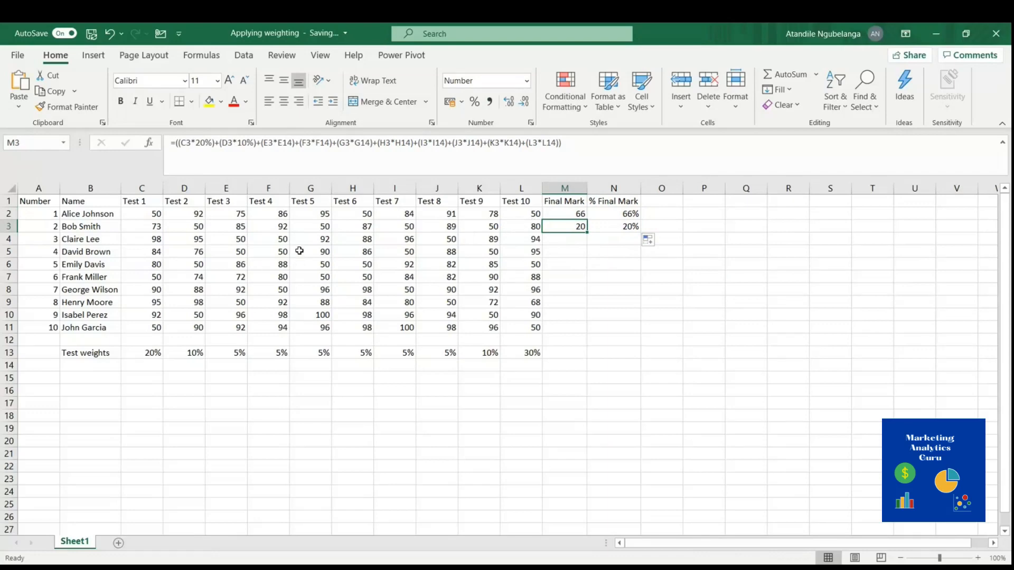
left_click(572, 143)
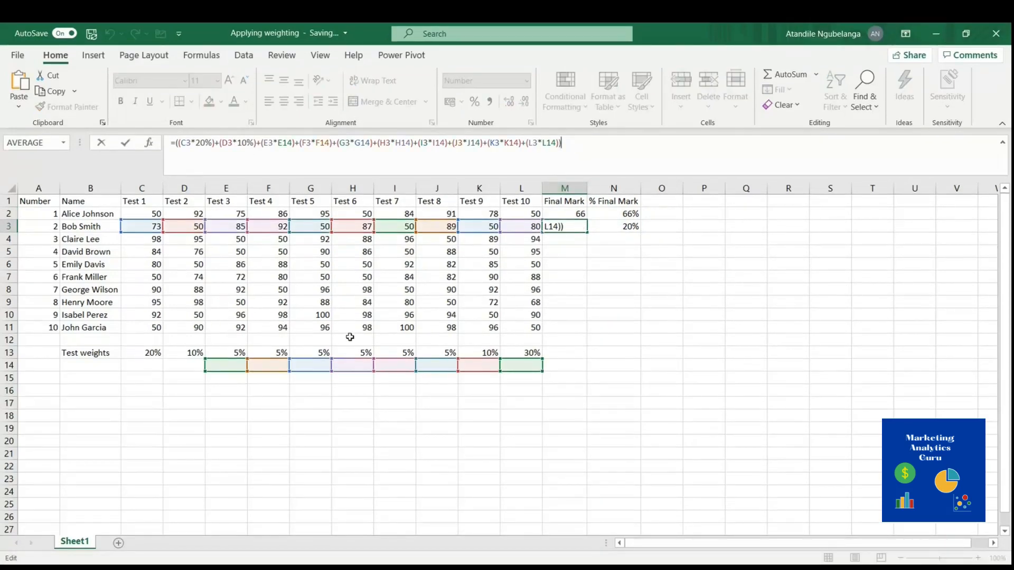
key("Return")
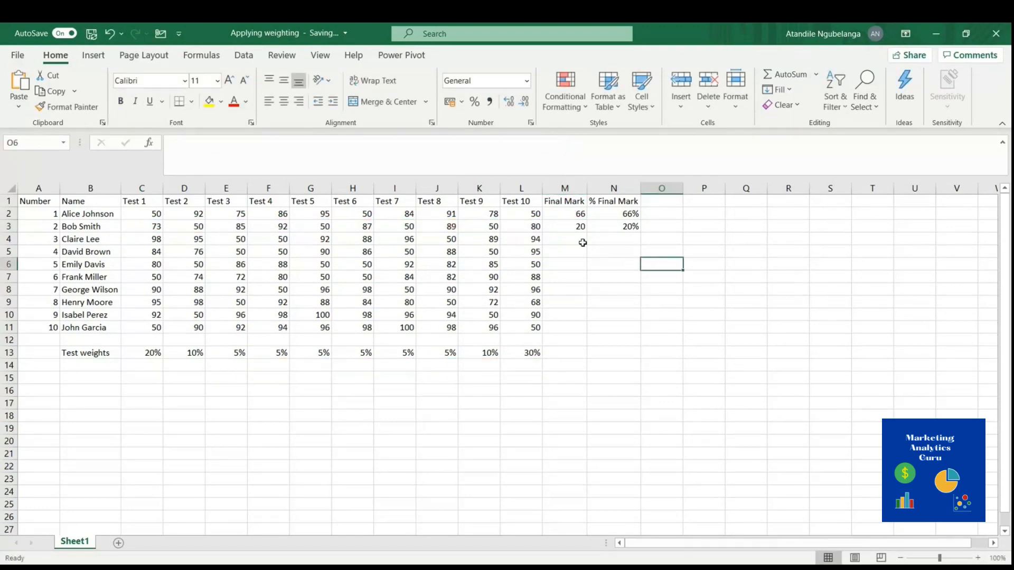
left_click(579, 213)
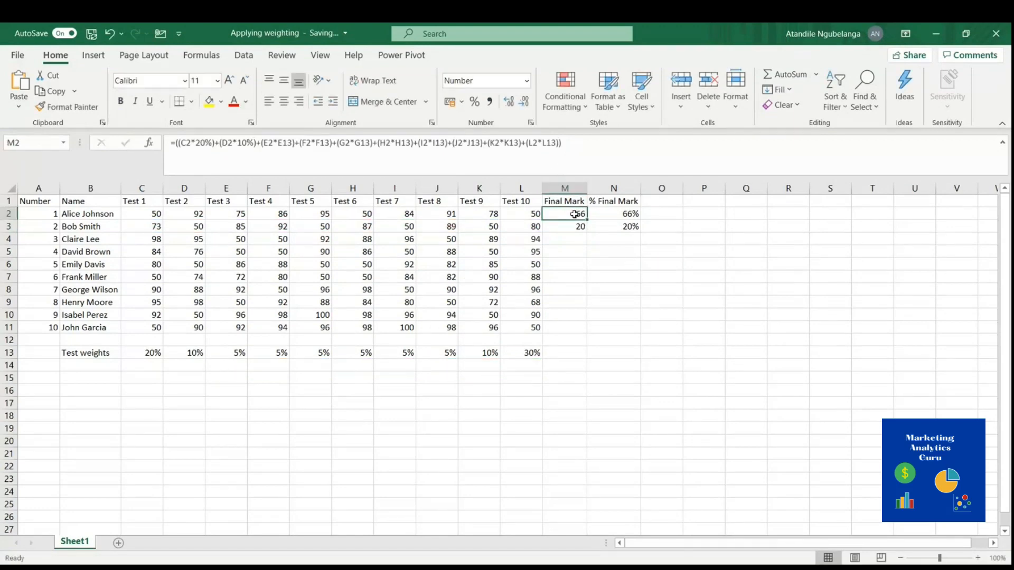
left_click(625, 212)
left_click(567, 212)
left_click(301, 143)
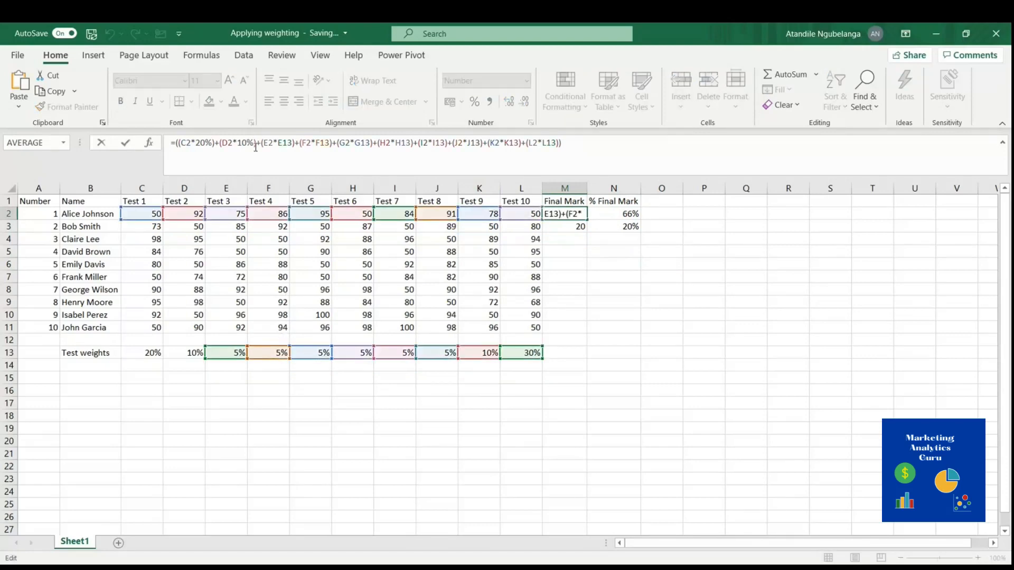
left_click_drag(253, 145, 239, 143)
key("Return")
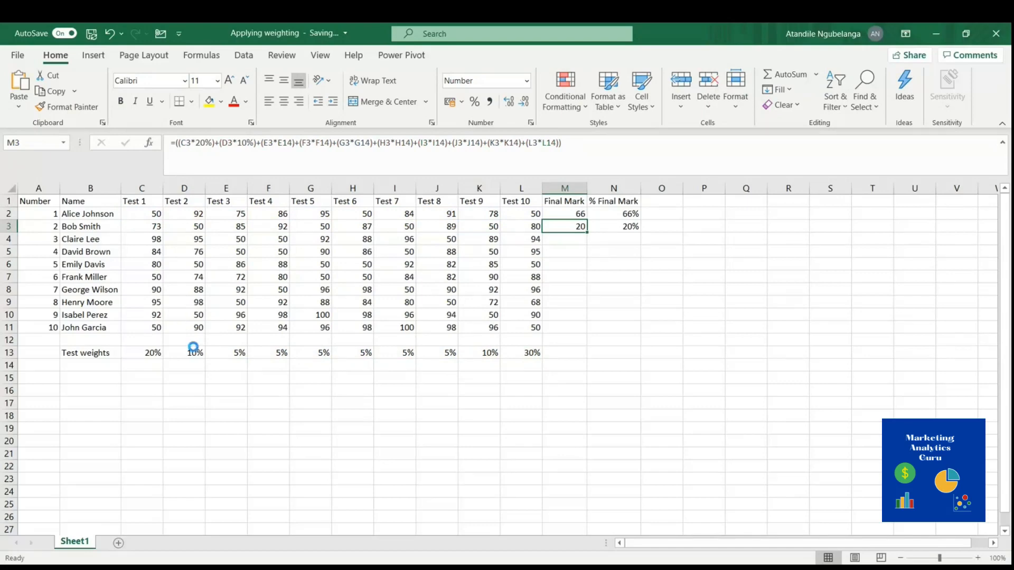
key("Up")
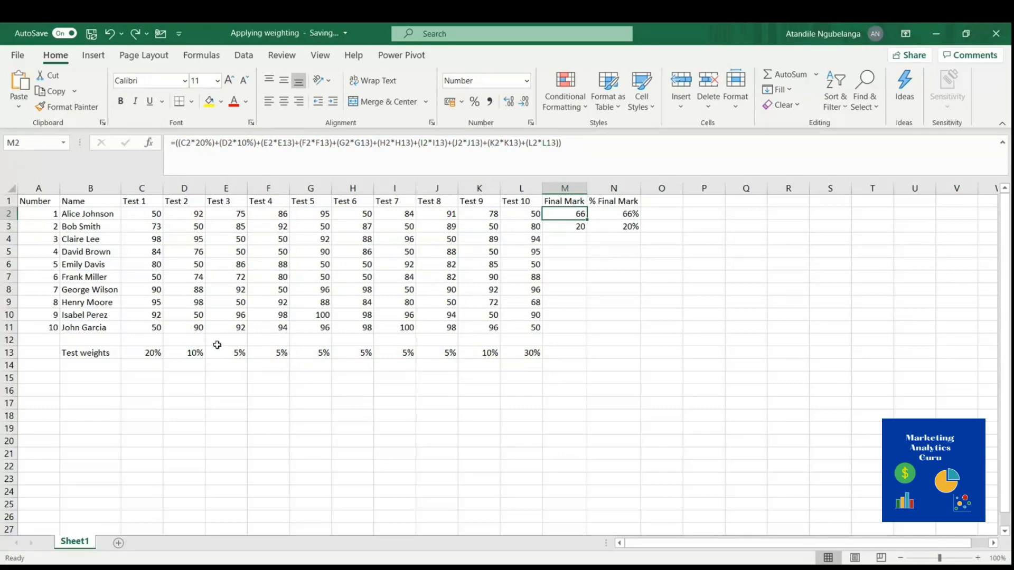
Replace the fixed 10% and 20% weights in the M2 formula with references to cells D13 and C13.
left_click(240, 142)
left_click_drag(253, 142, 241, 143)
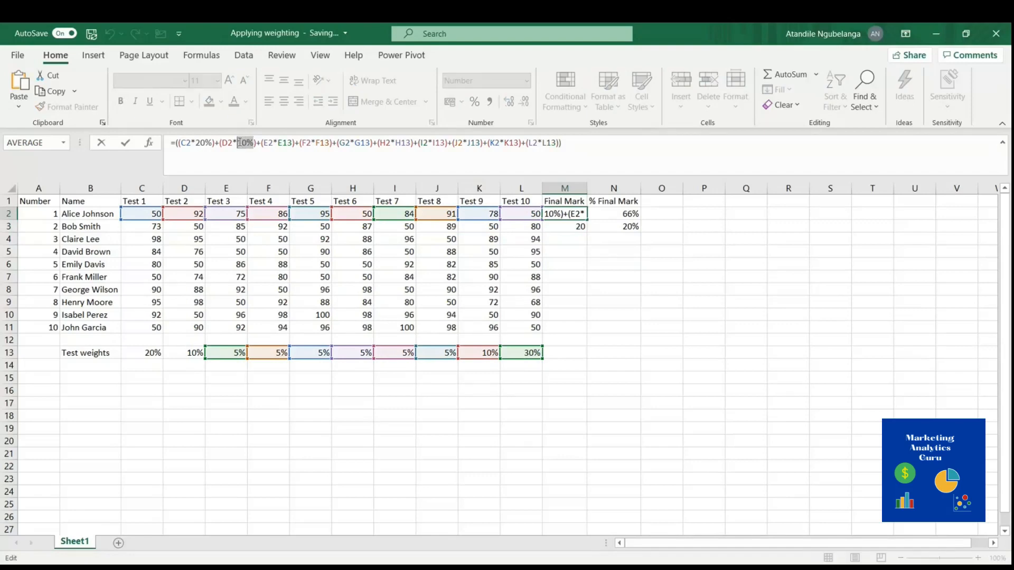
left_click(195, 352)
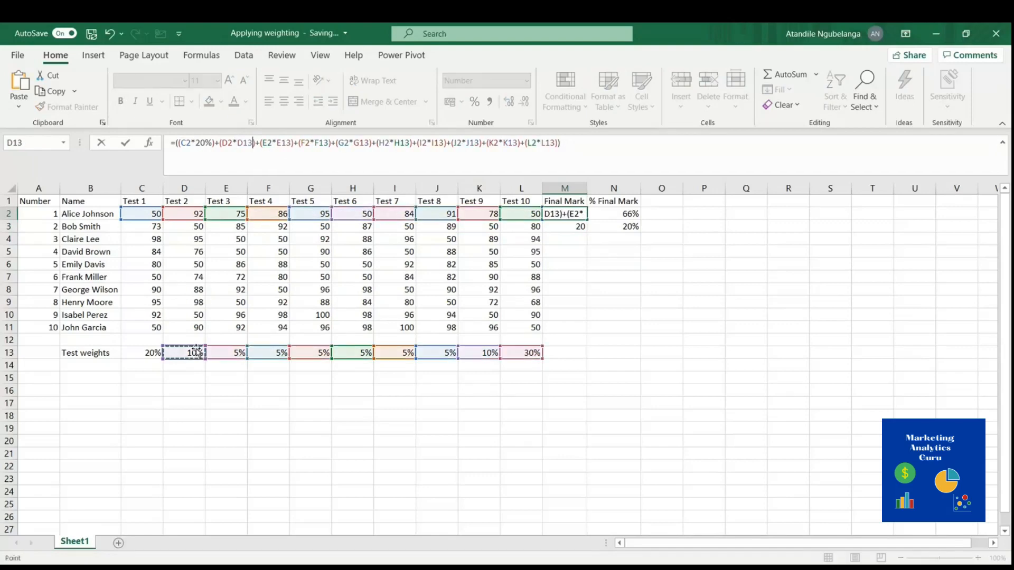
key("Return")
left_click(573, 215)
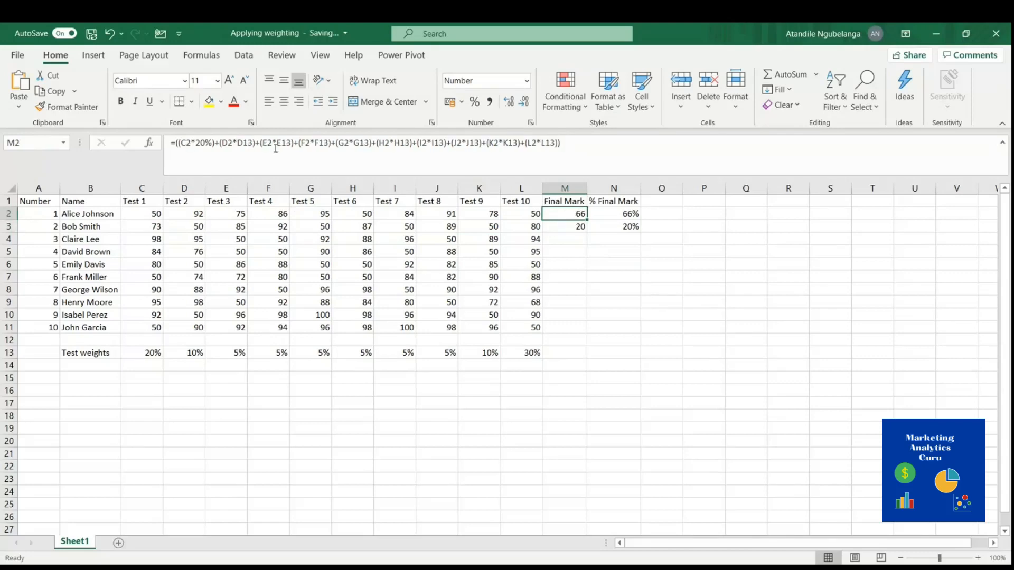
left_click_drag(215, 148, 200, 146)
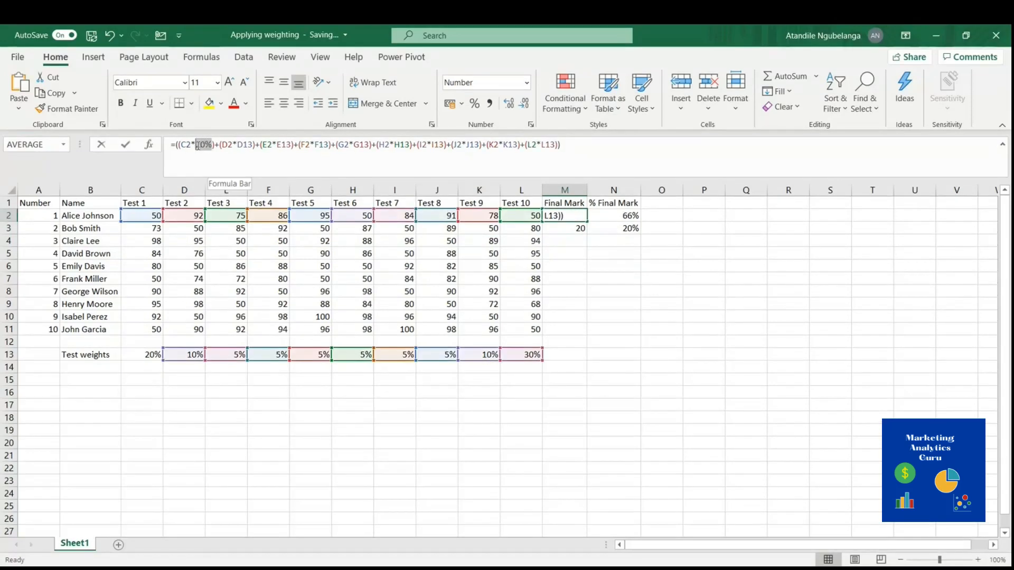
left_click(143, 352)
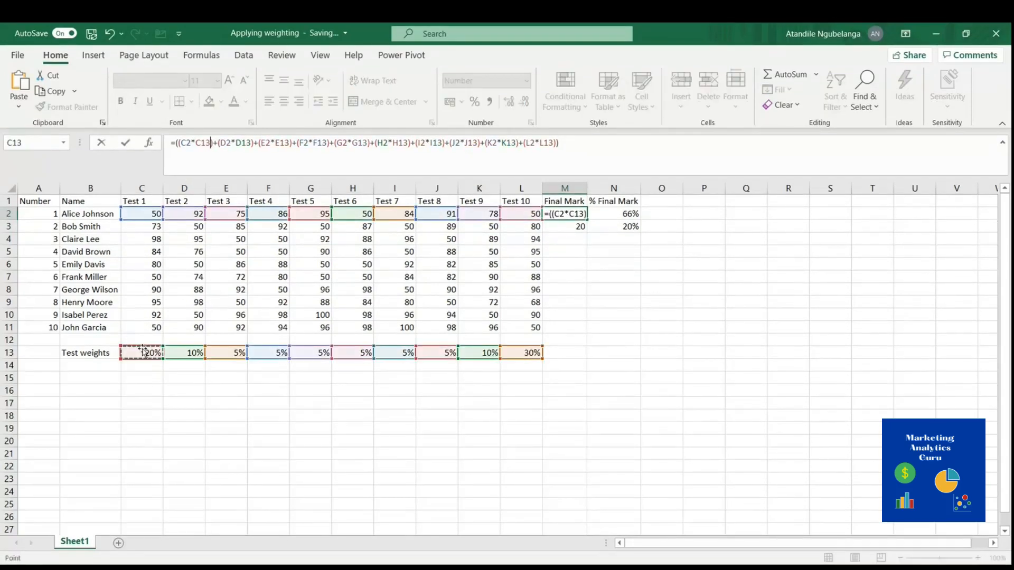
key("Return")
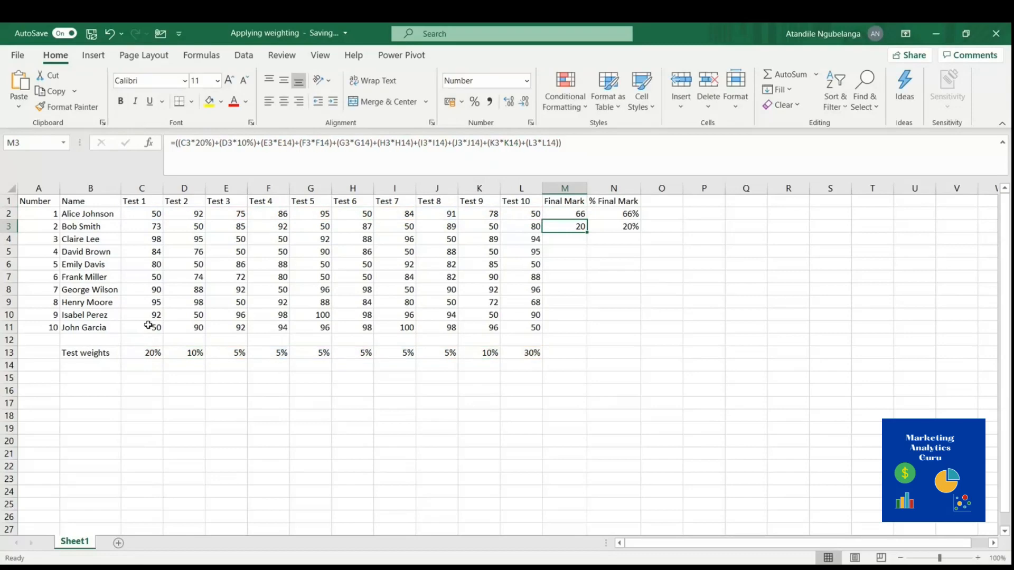
Compare the weight cells referenced by the M2 formula with those referenced by the copied formula in M3.
left_click(577, 215)
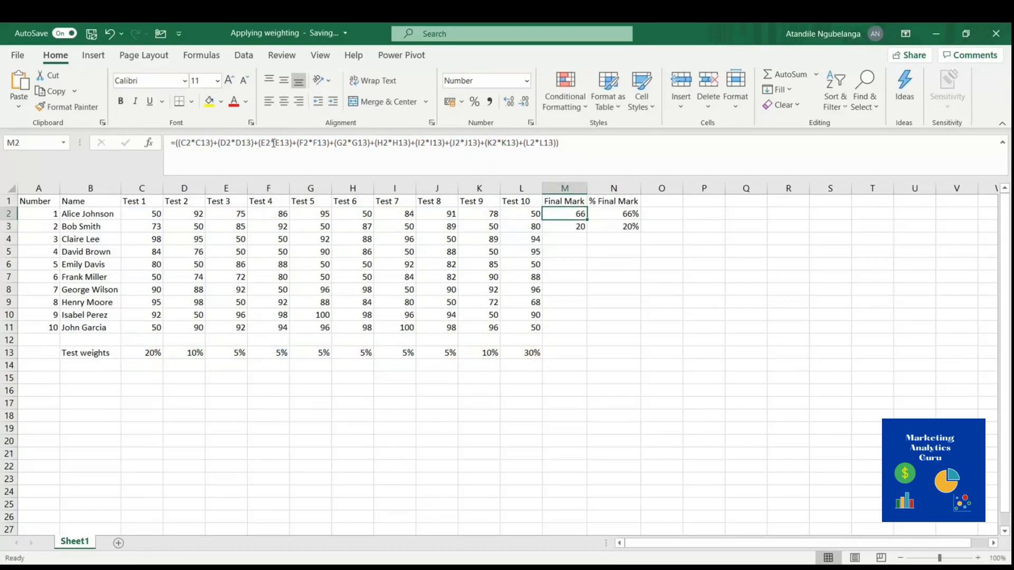
left_click(561, 143)
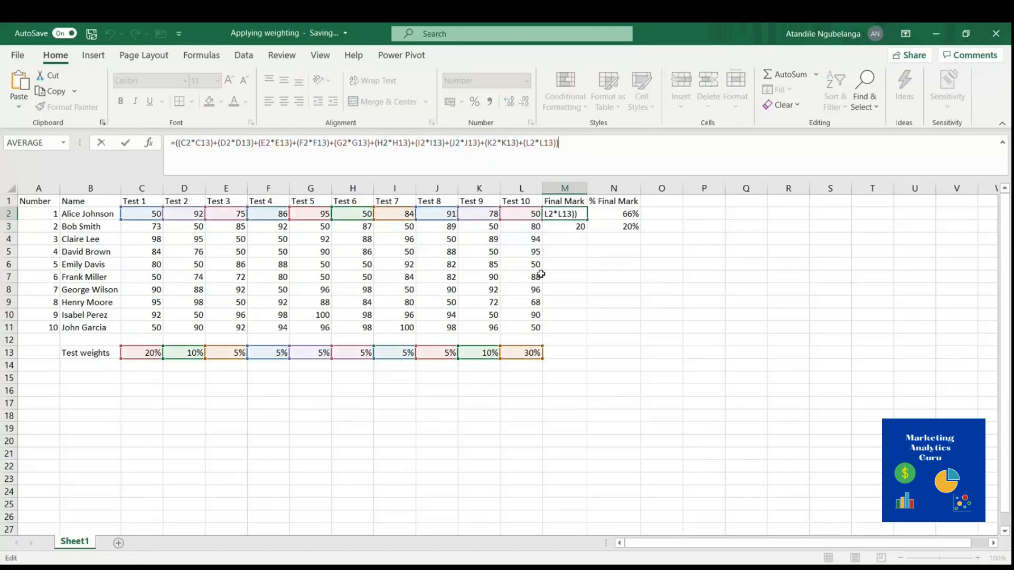
left_click(581, 227)
left_click(582, 151)
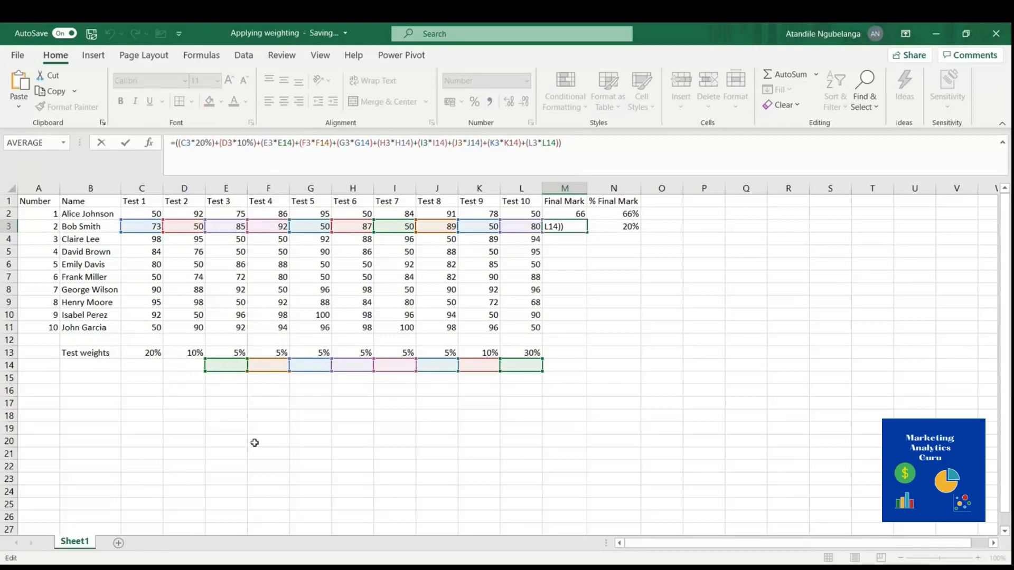
left_click(606, 350)
Make the C13 weight reference in the M2 Final Mark formula absolute as $C$13.
left_click(566, 218)
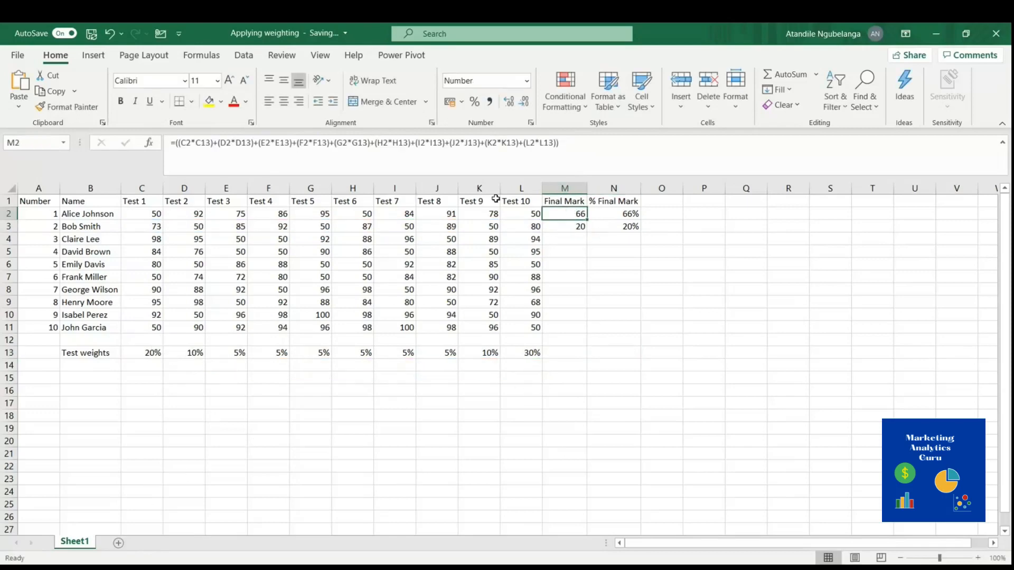
left_click(209, 144)
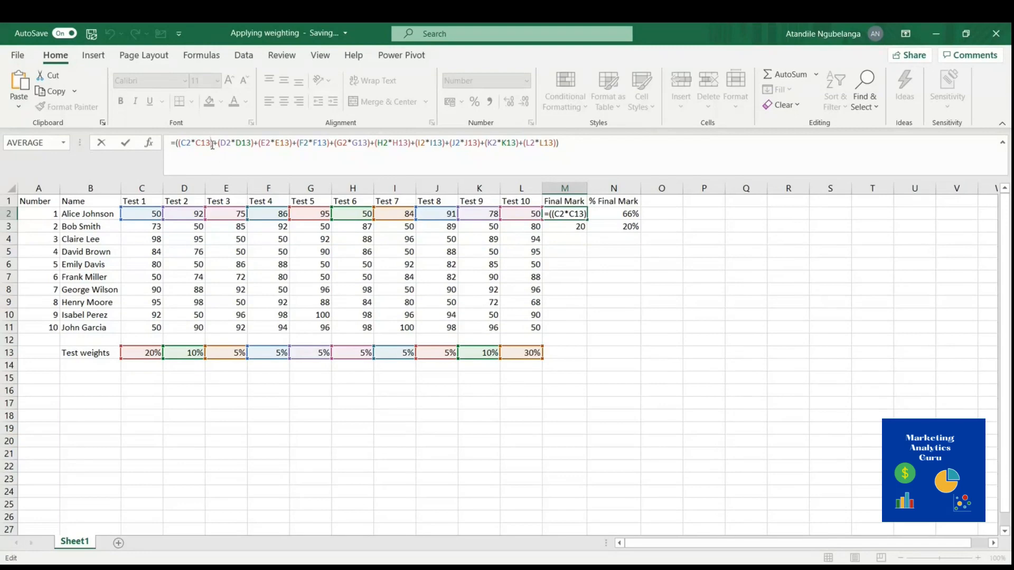
key("F4")
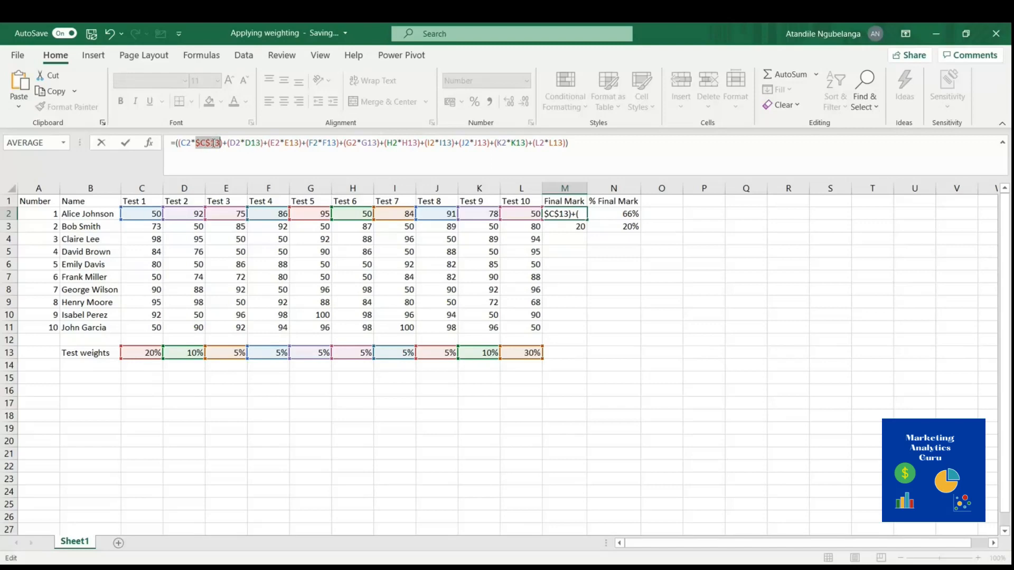
key("ctrl+z")
left_click(197, 143)
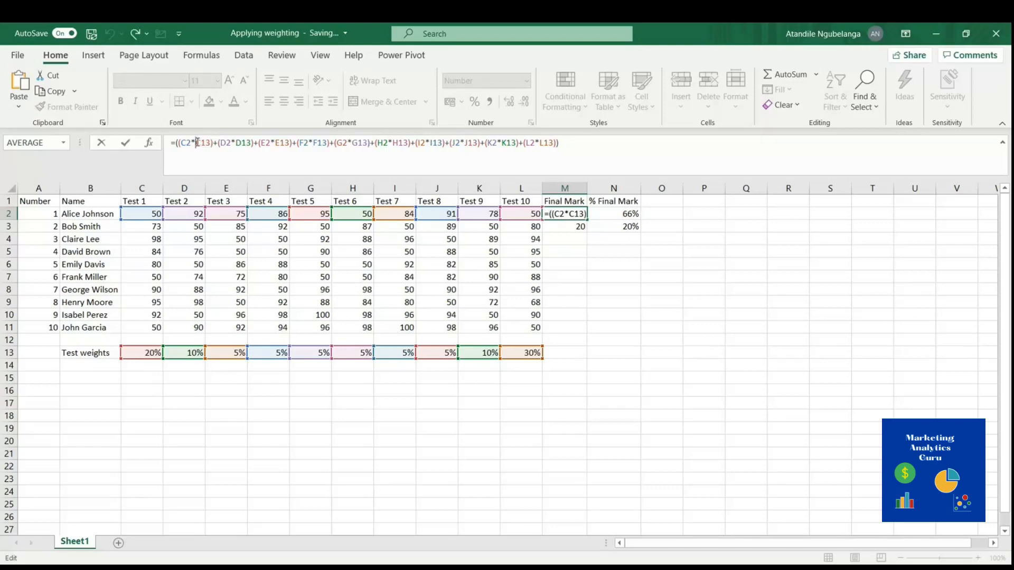
type("$")
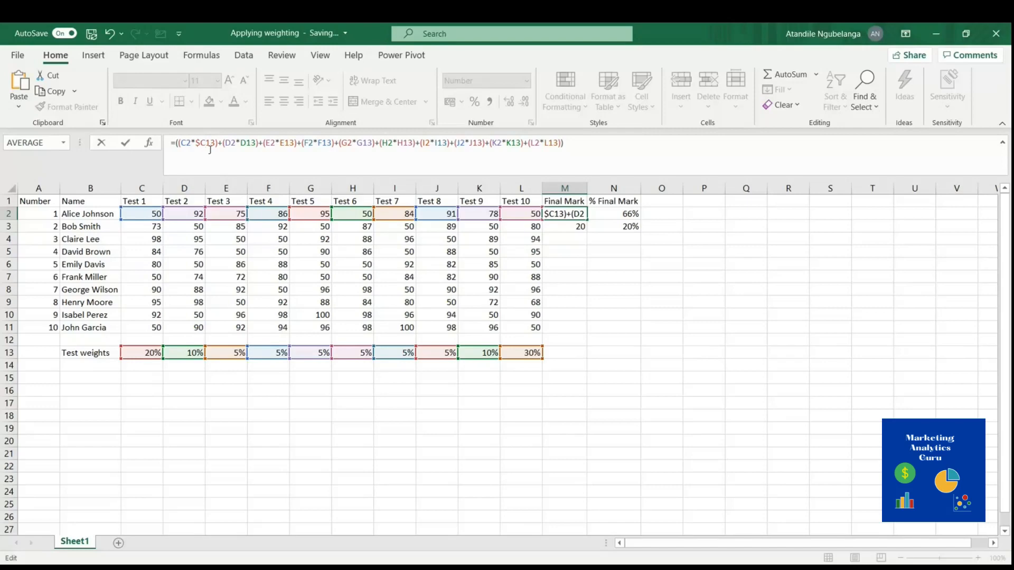
left_click(210, 143)
type("$")
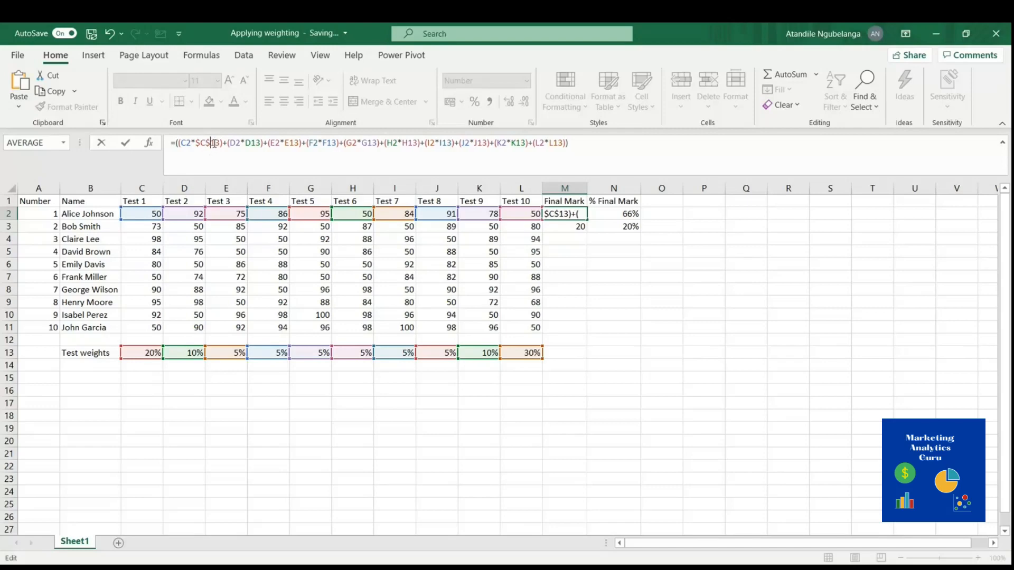
Make the weight references for Tests 2 to 5 in the M2 formula absolute, from $D$13 through $G$13.
left_click(260, 141)
key("F4")
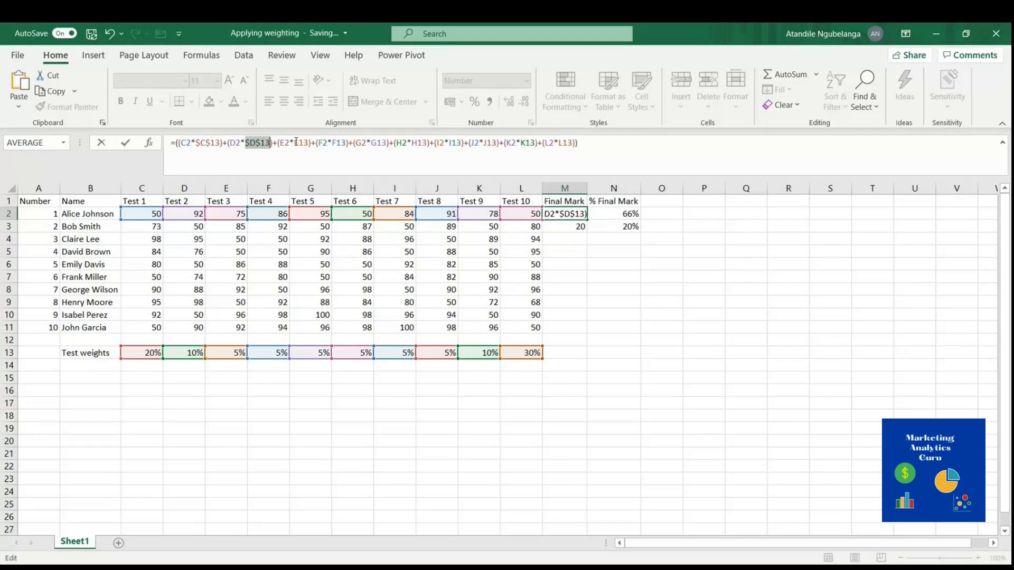
left_click(309, 142)
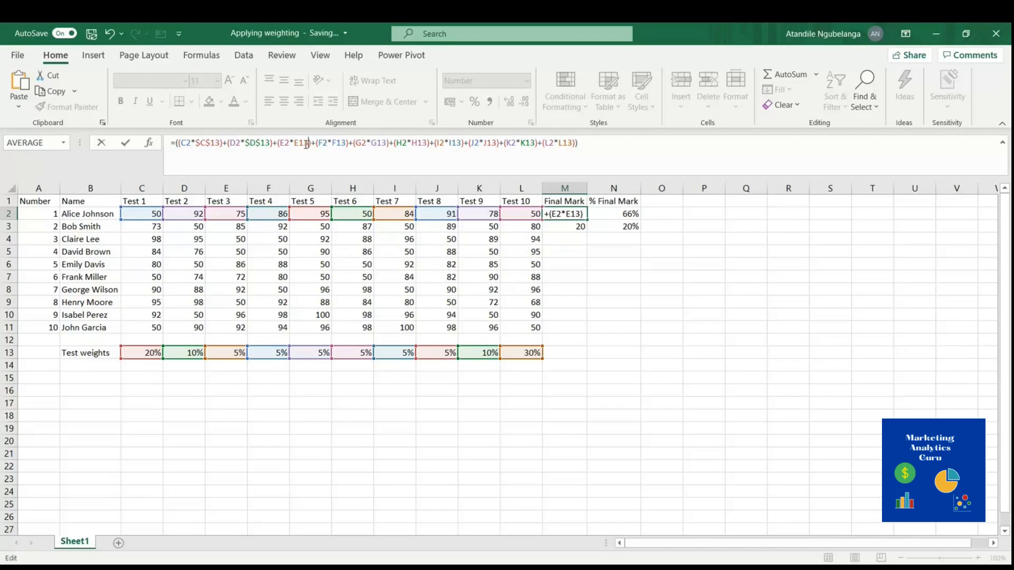
key("F4")
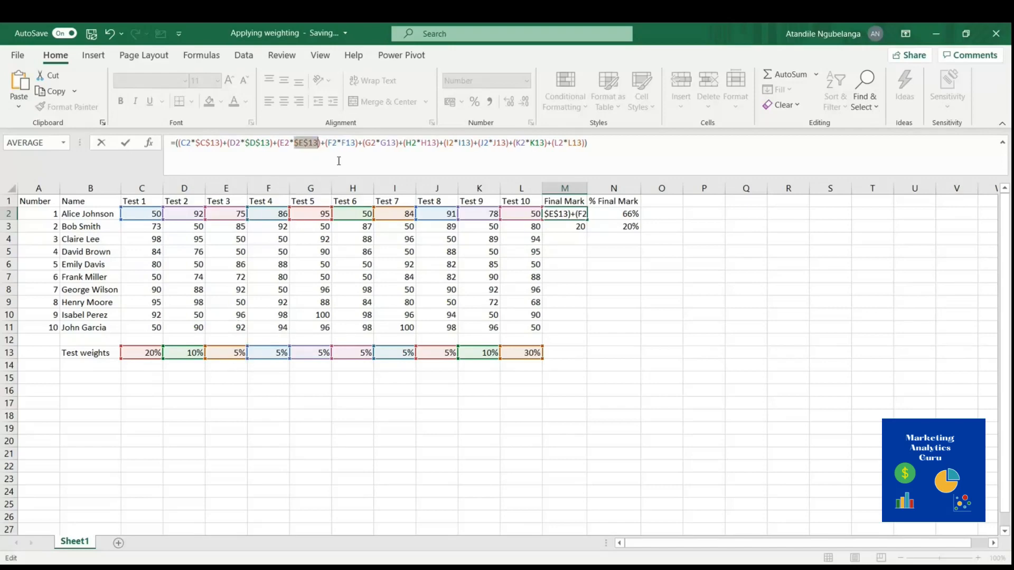
left_click(356, 144)
key("F4")
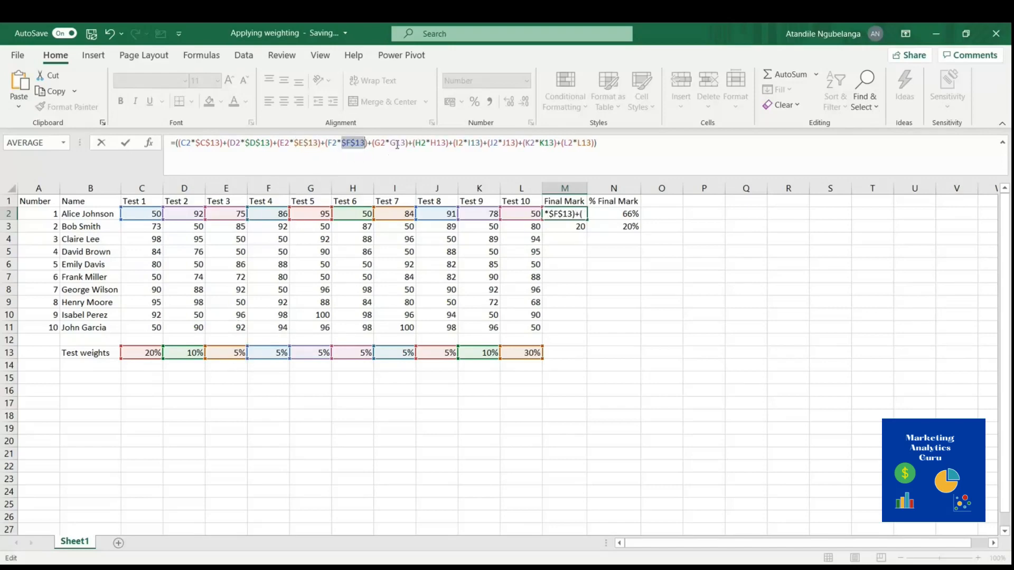
left_click(406, 144)
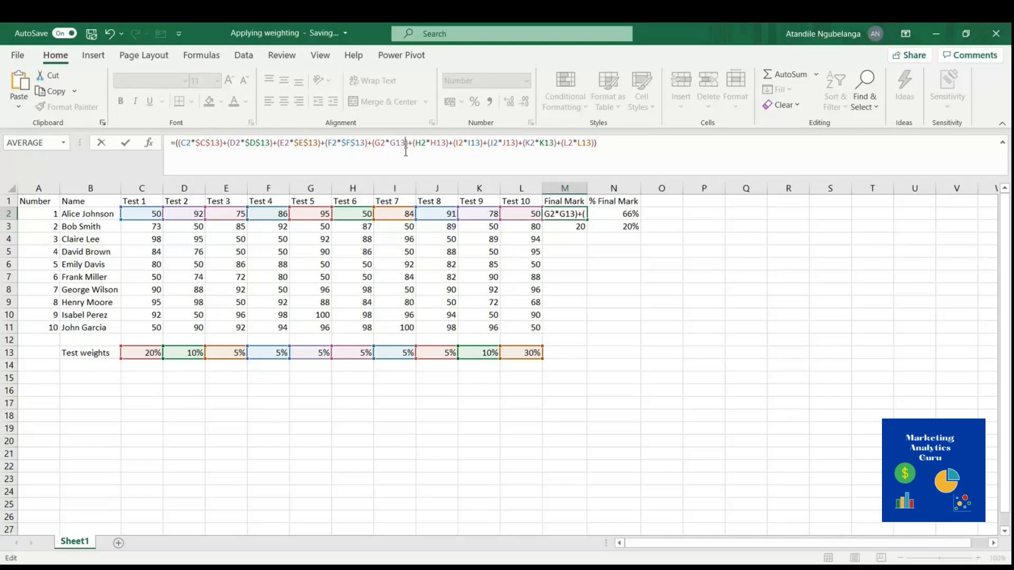
key("F4")
Make the weight references for Tests 6 to 10 in the M2 formula absolute, from $H$13 through $L$13, and enter the formula.
left_click(456, 143)
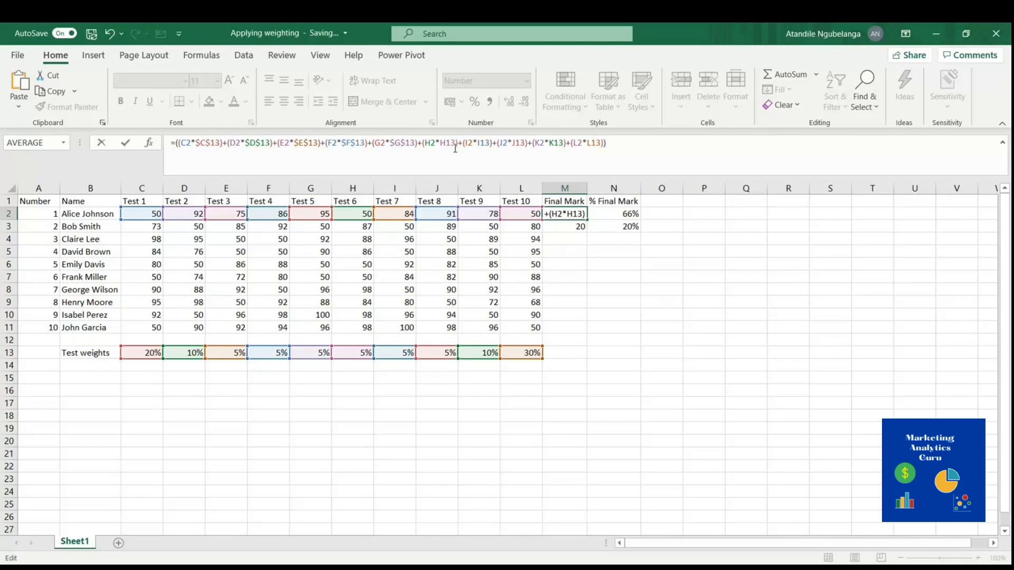
key("F4")
left_click(499, 143)
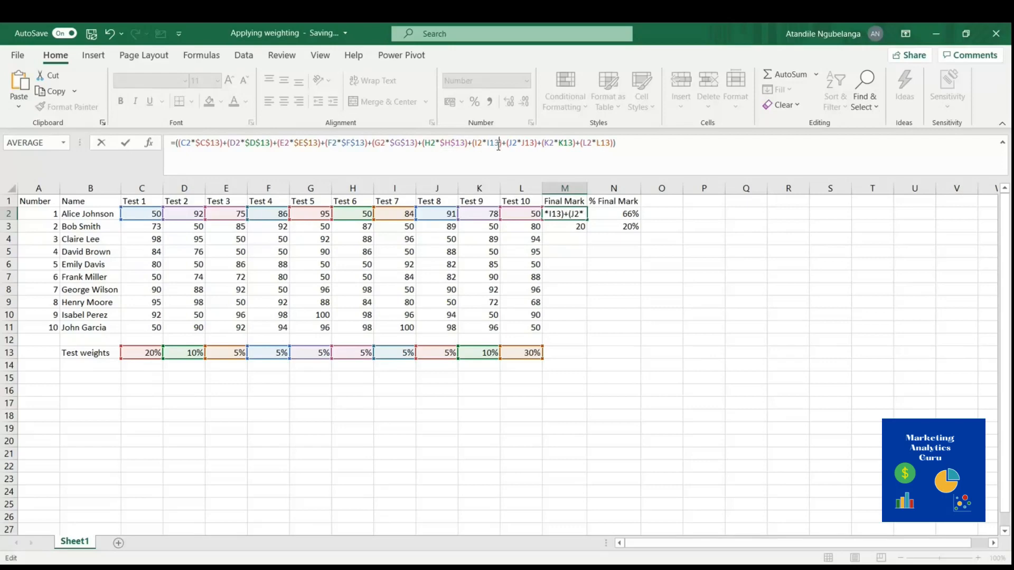
key("F4")
left_click(545, 144)
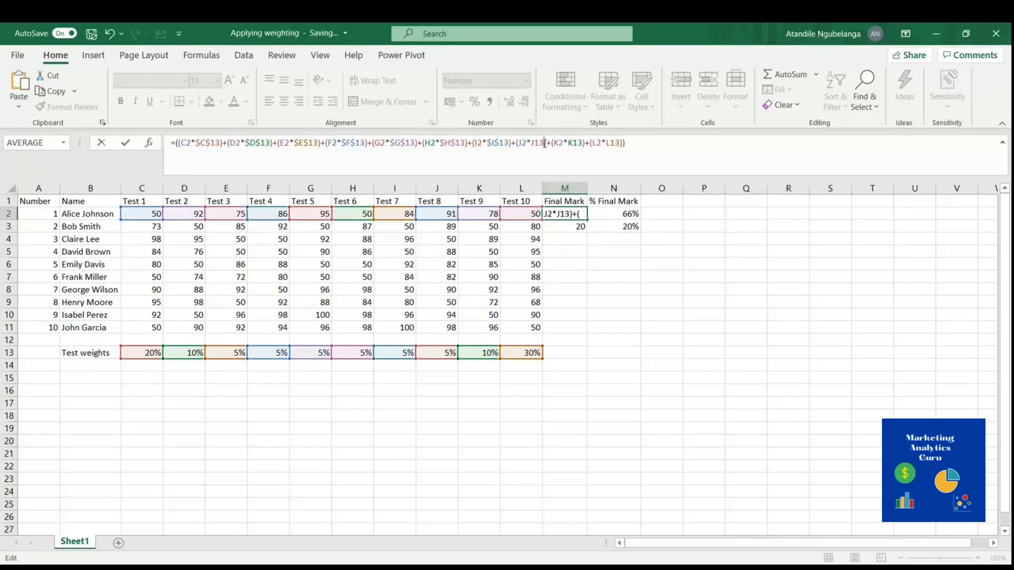
key("F4")
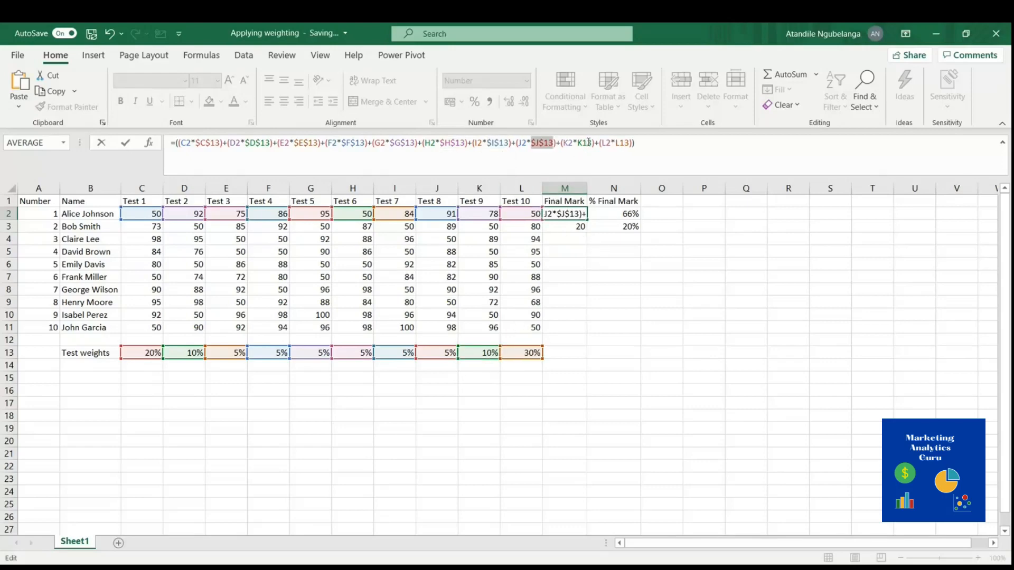
left_click(593, 142)
key("F4")
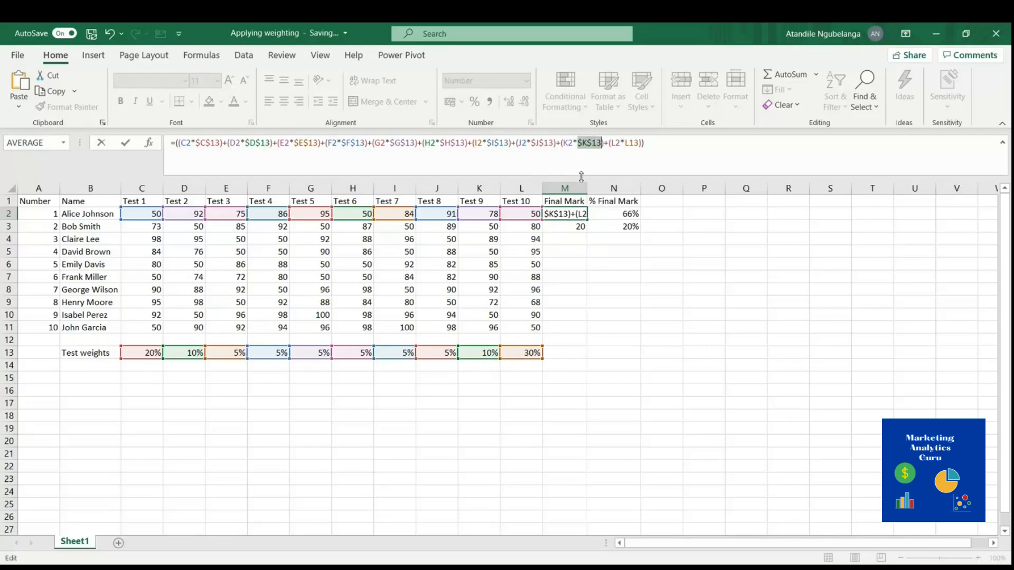
left_click(636, 143)
key("F4")
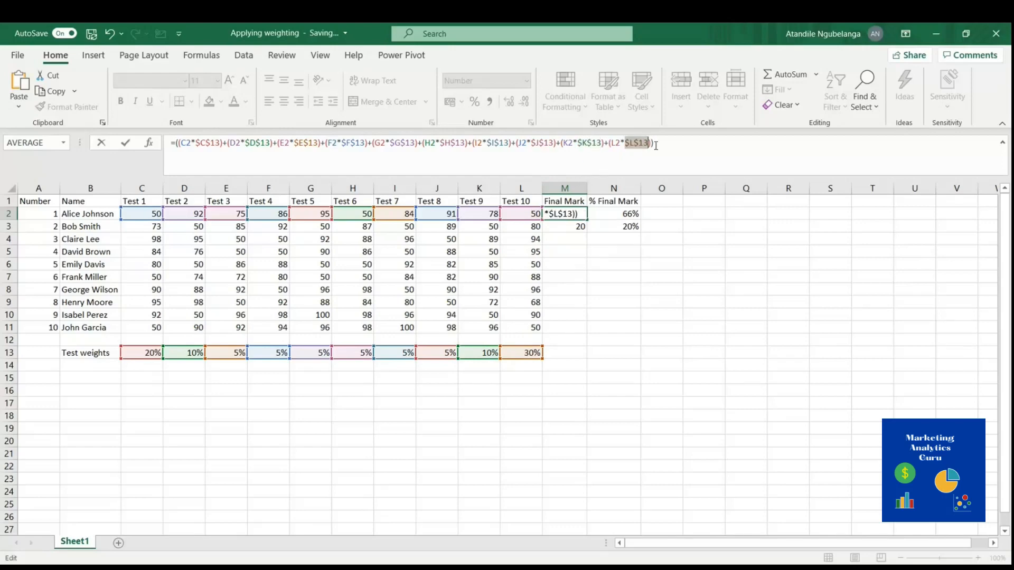
key("Return")
Fill the Final Mark and % Final Mark formulas from M2:N2 down to row 5.
left_click(572, 213)
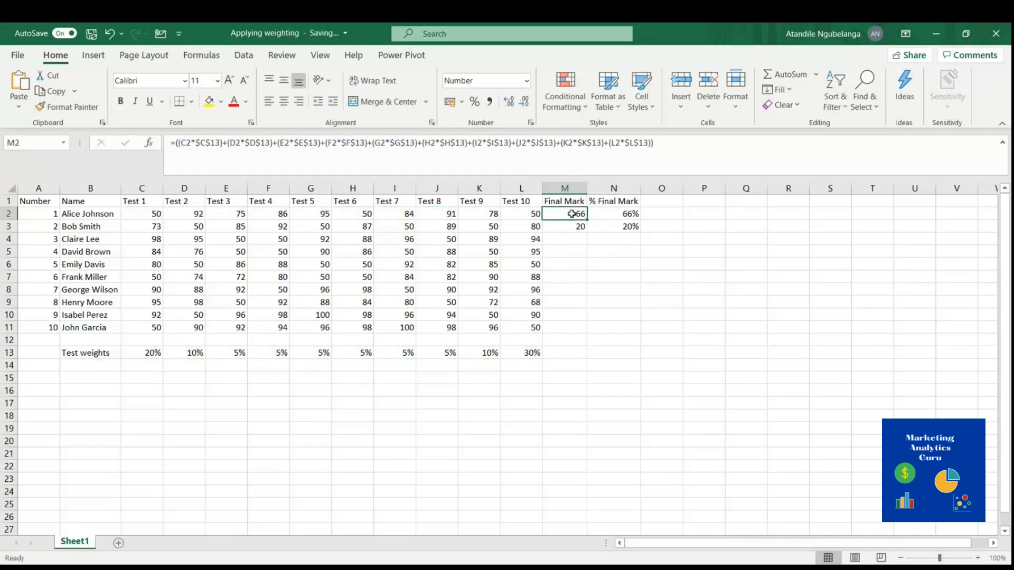
left_click(592, 214)
left_click_drag(576, 215, 641, 254)
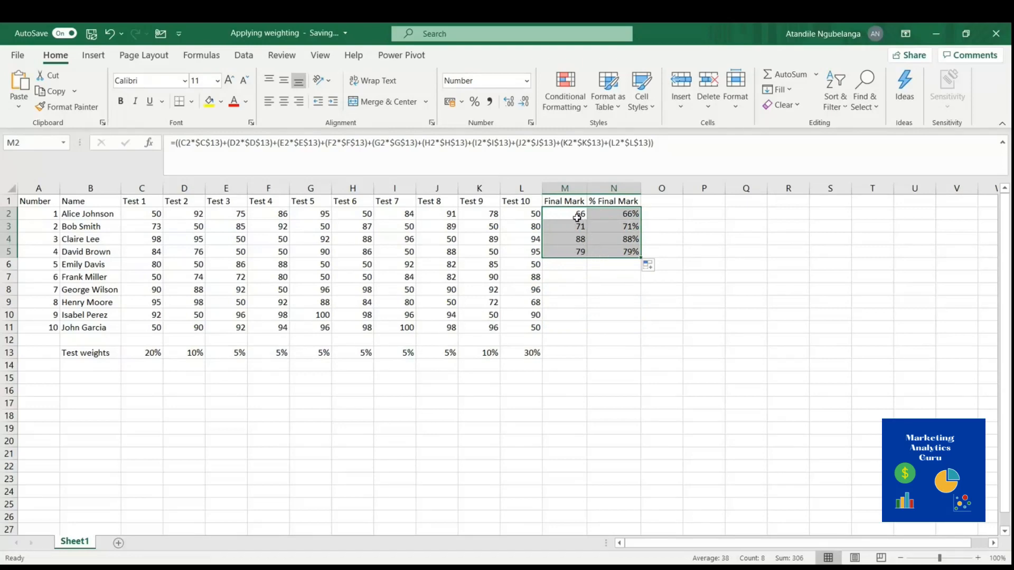
Fill the Final Mark and % Final Mark formulas from M2:N2 down to row 11 for all students.
left_click_drag(576, 218, 613, 214)
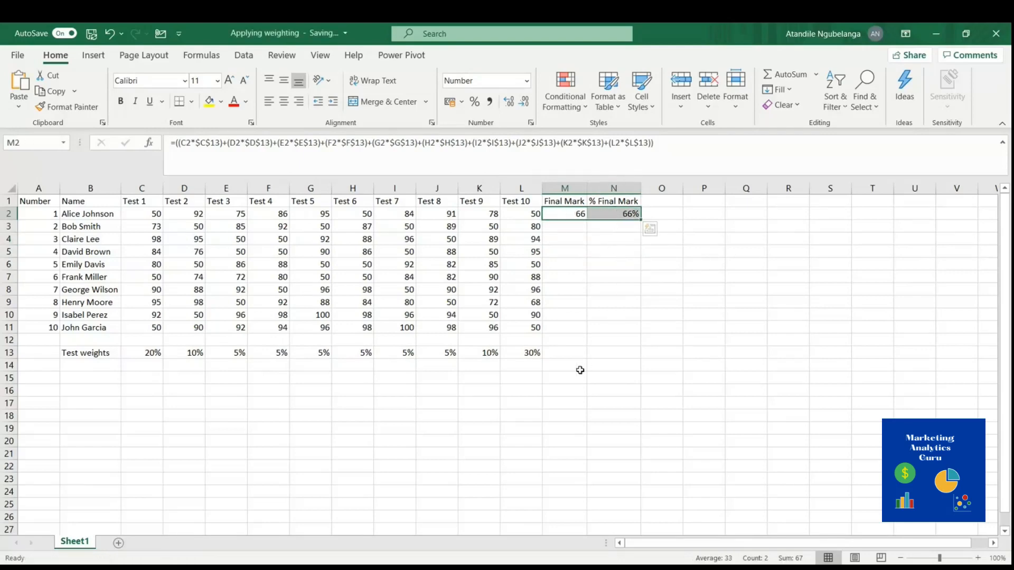
double_click(641, 221)
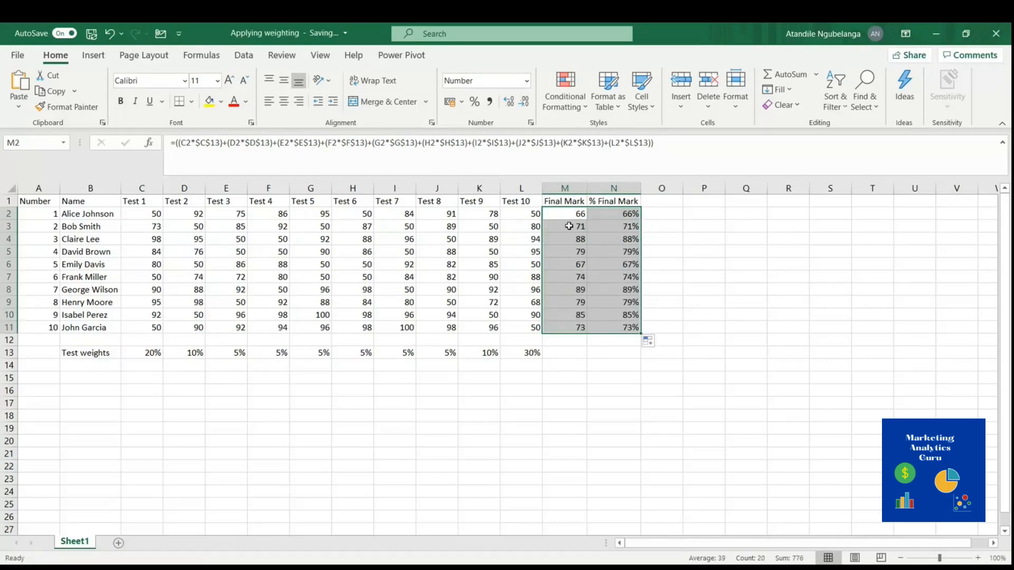
Review the final marks in M2:M11 together with the Test 9 and Test 10 weights in K13 and L13.
left_click_drag(576, 215, 580, 324)
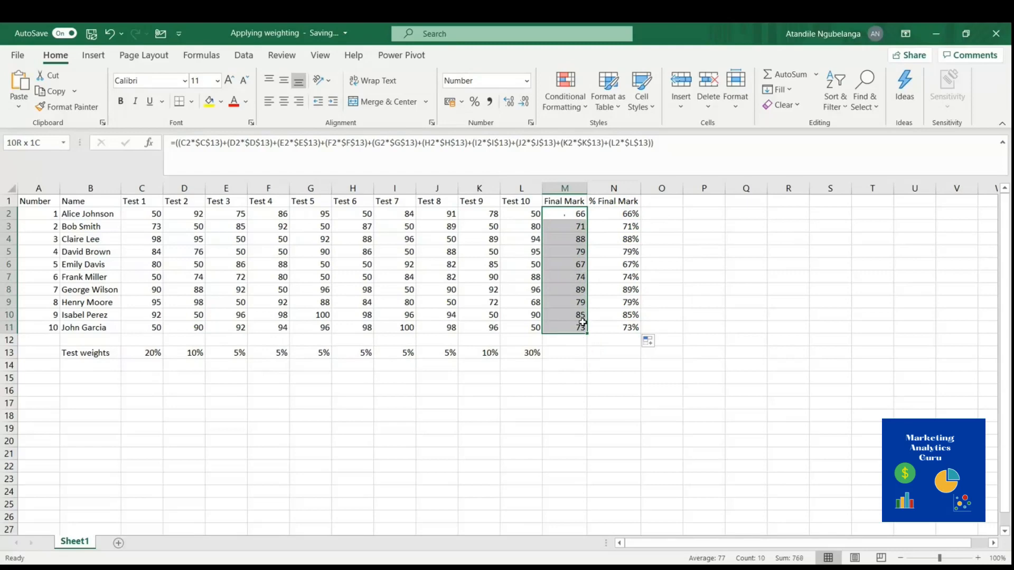
left_click(571, 376)
left_click_drag(573, 214, 578, 329)
left_click(524, 352)
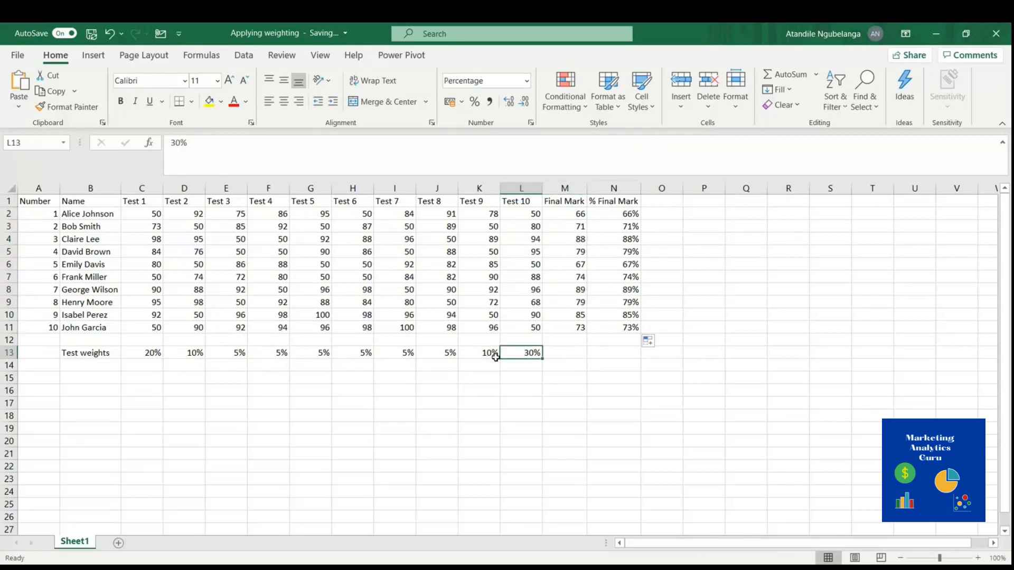
left_click(481, 354)
left_click(568, 324)
left_click_drag(616, 368, 616, 378)
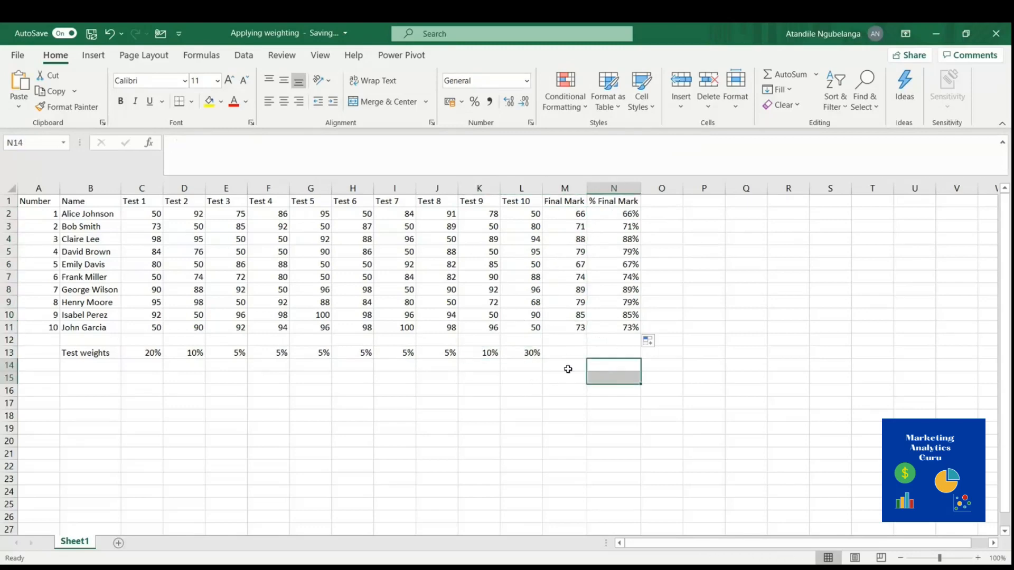
left_click(257, 441)
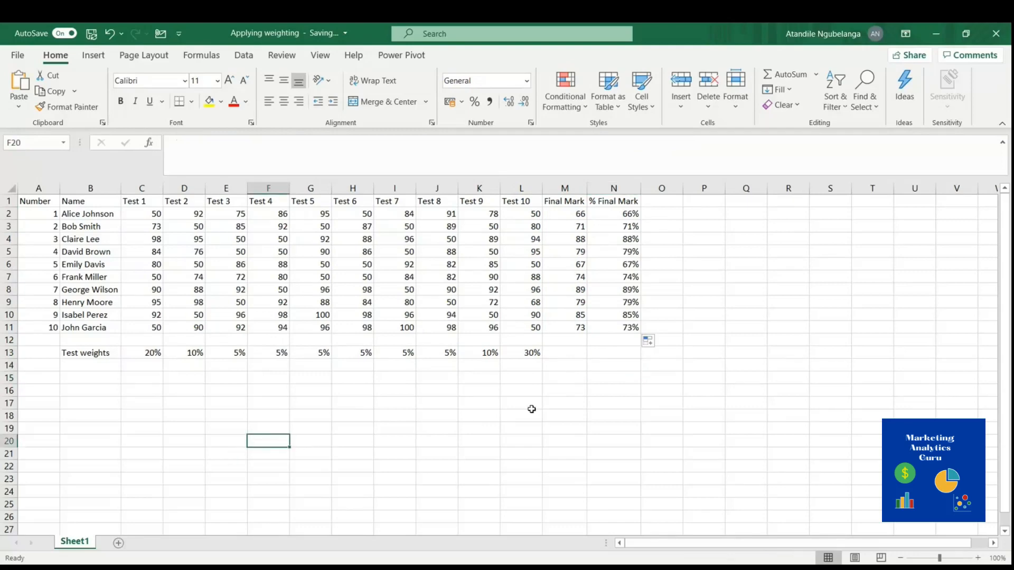